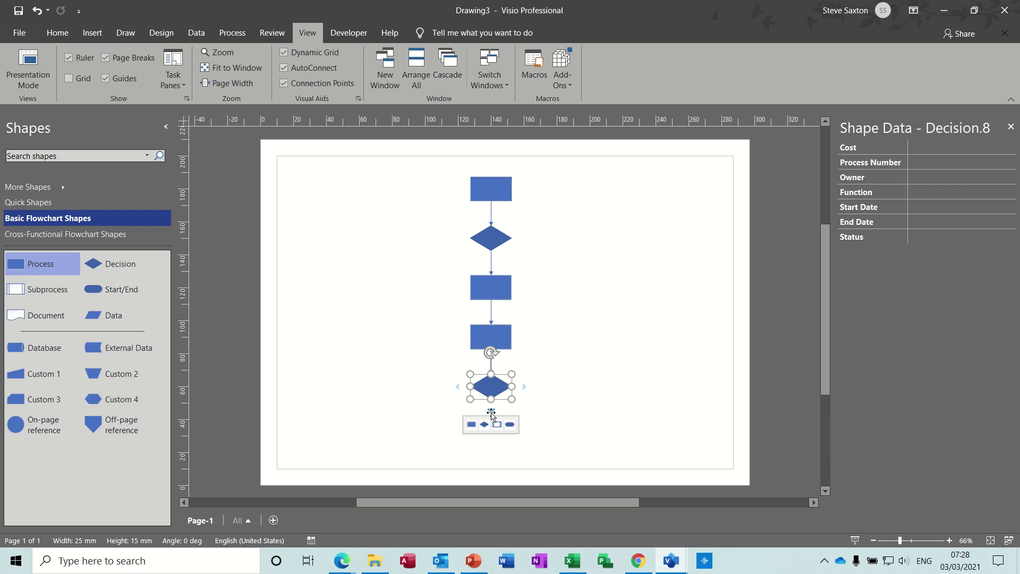
Add connected Process shapes below the lower decision, to the right of that decision, and to the right of the upper decision
click(471, 424)
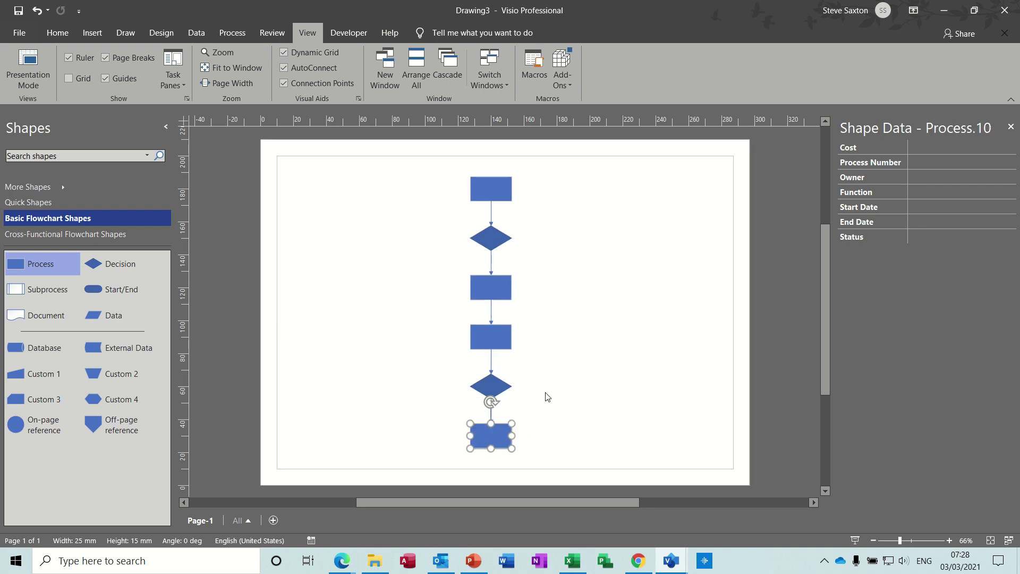
mouse_move(513, 391)
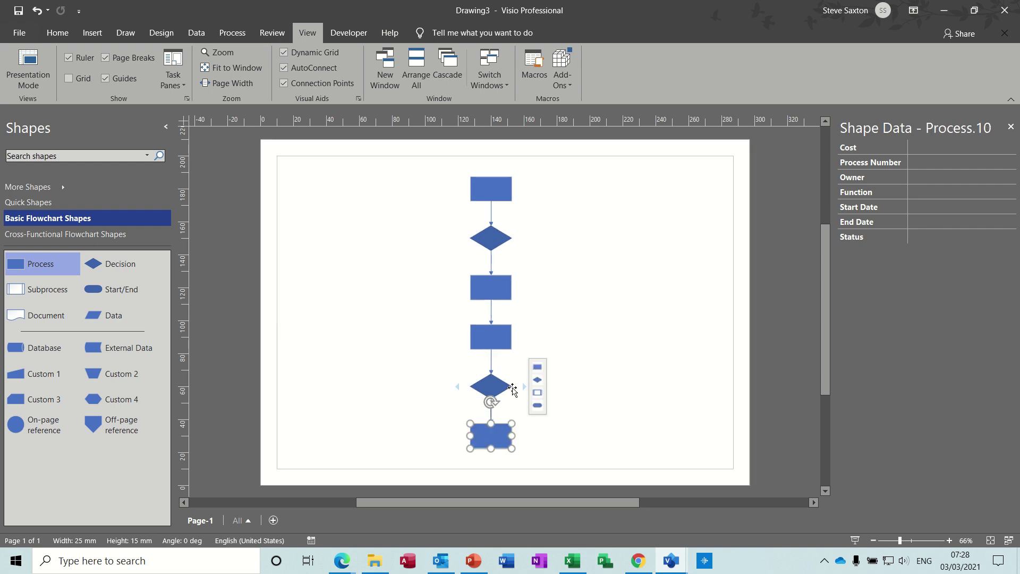
click(537, 366)
mouse_move(526, 239)
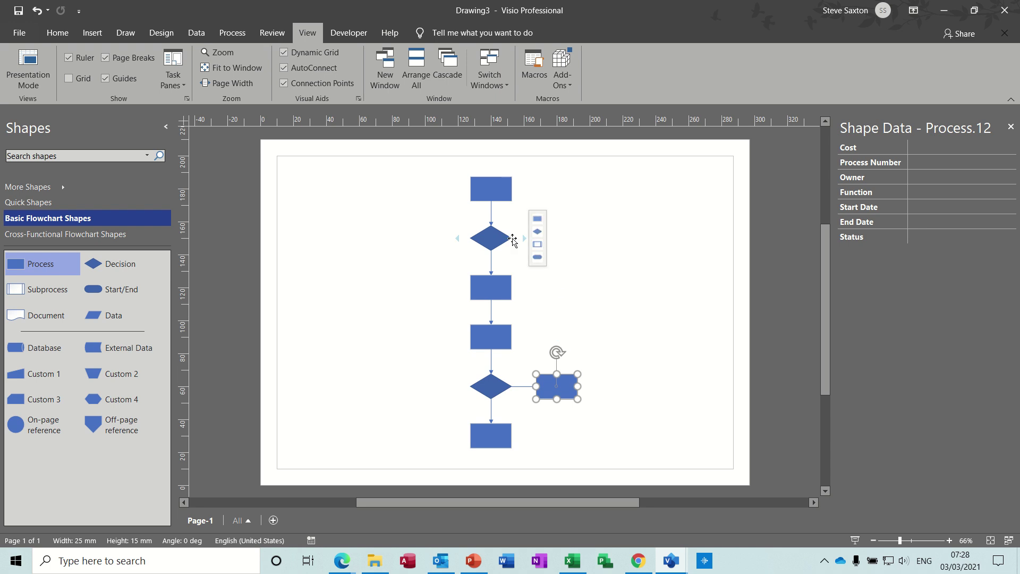
click(537, 218)
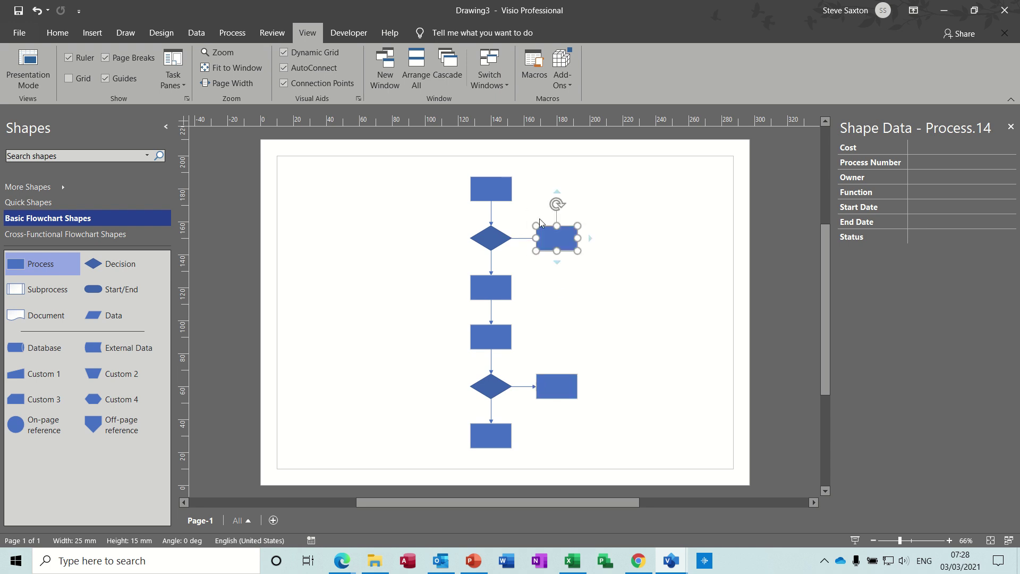
Label the first process shape "Induction" and the decision below it "Pass"
click(481, 185)
text(Ind)
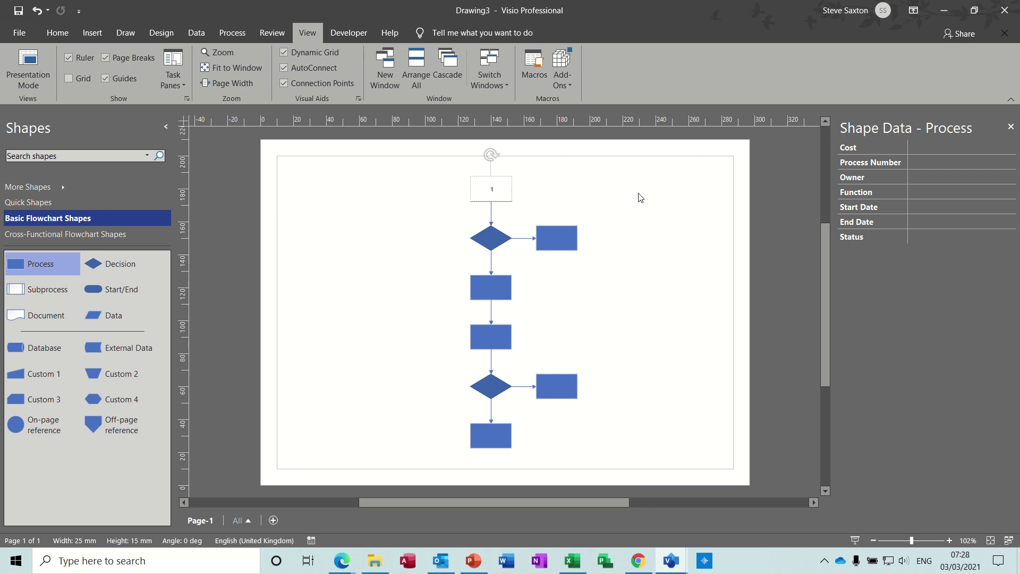
text(uction)
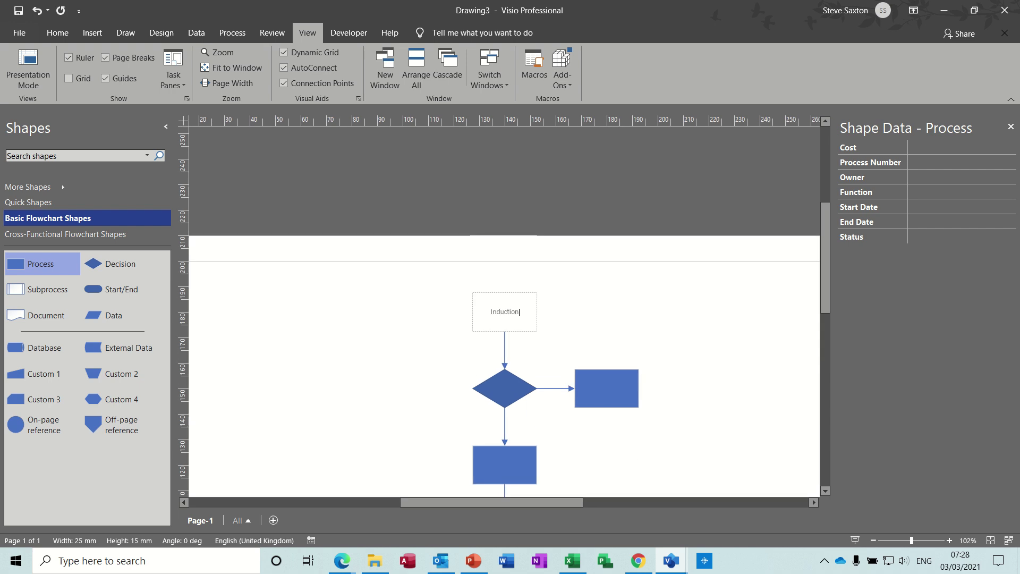
click(503, 390)
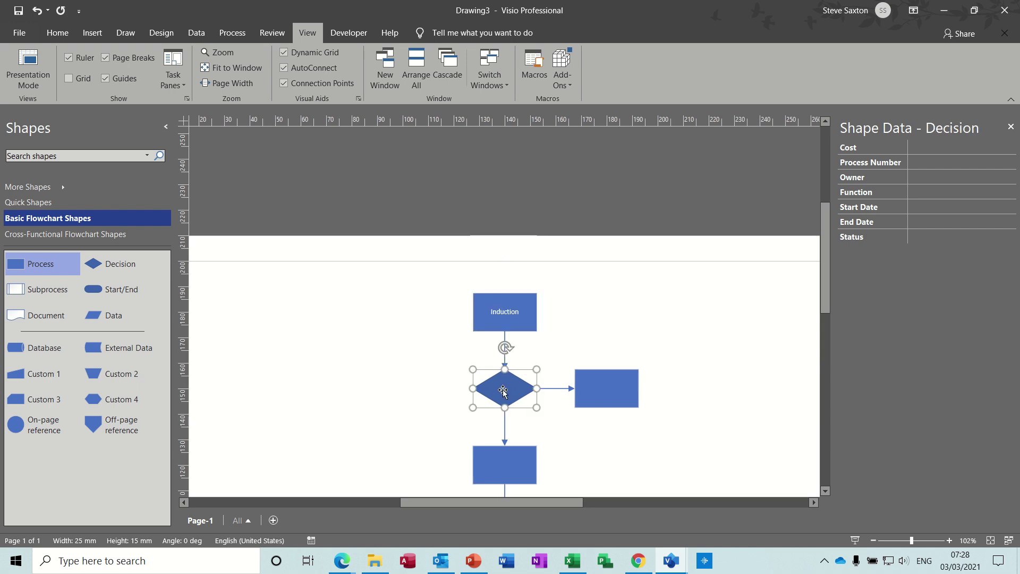
text(Pass)
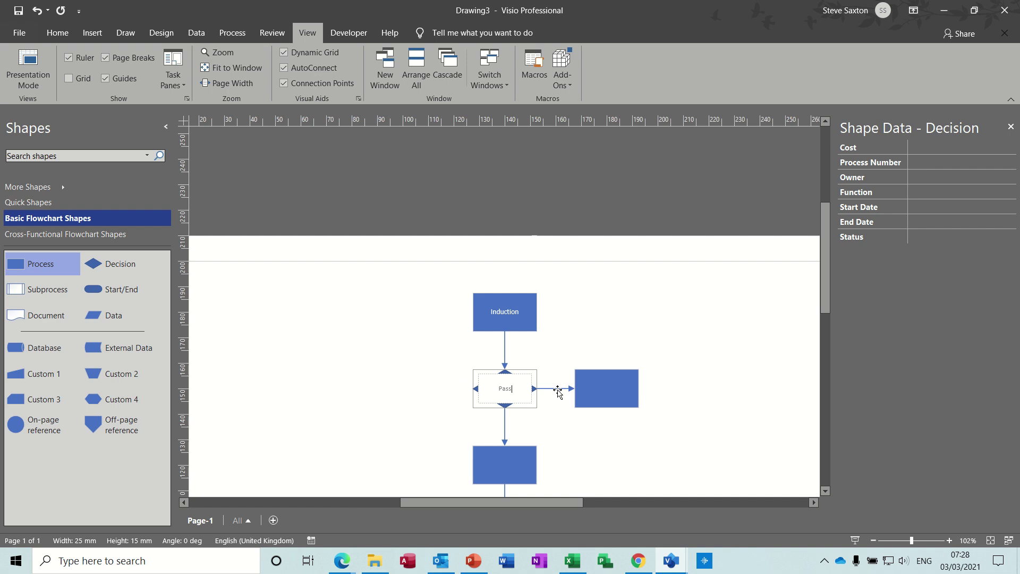
Label the upper decision's sideways connector "No" and its downward connector "Yes"
click(557, 393)
double_click(557, 390)
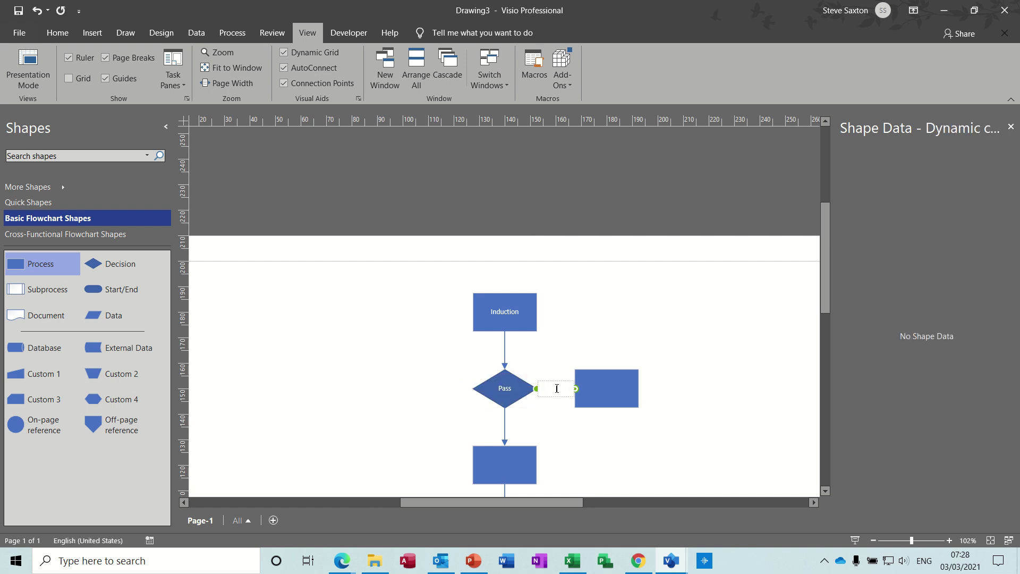
text(No)
double_click(504, 423)
text(Yes)
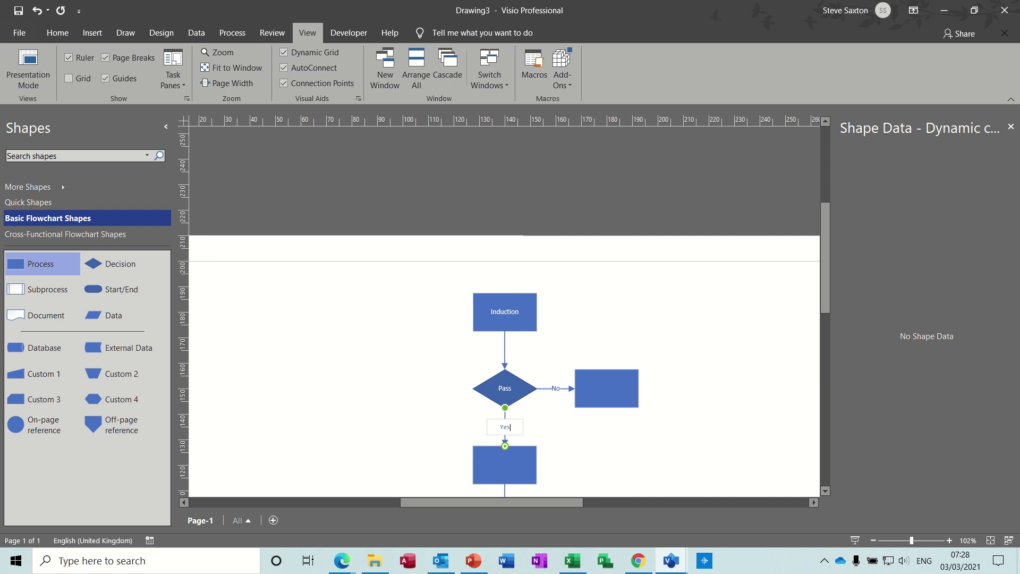
Label the process below the upper decision "Finance" and the process beside that decision "Reassess"
click(520, 467)
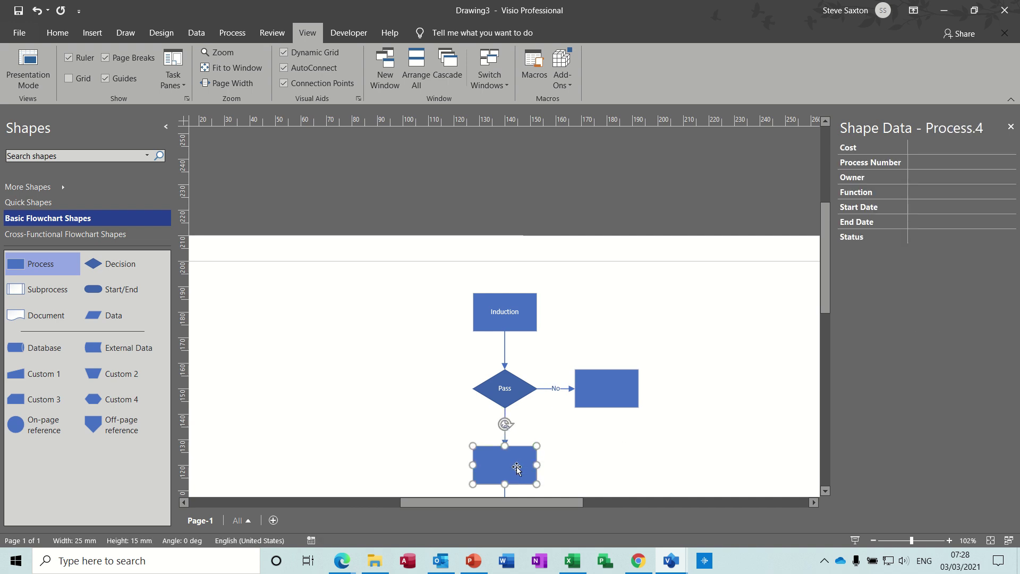
text(Finance)
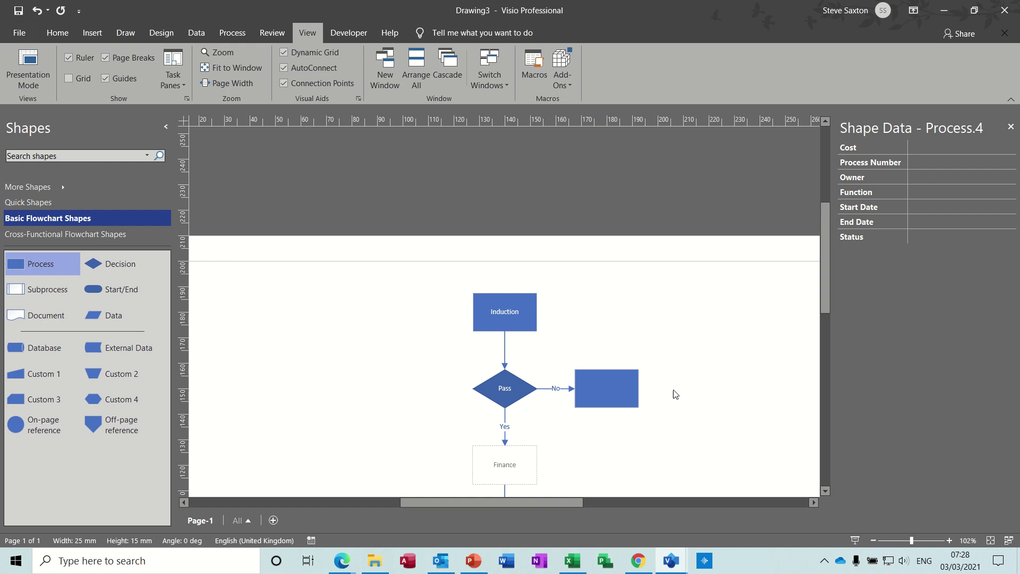
click(606, 388)
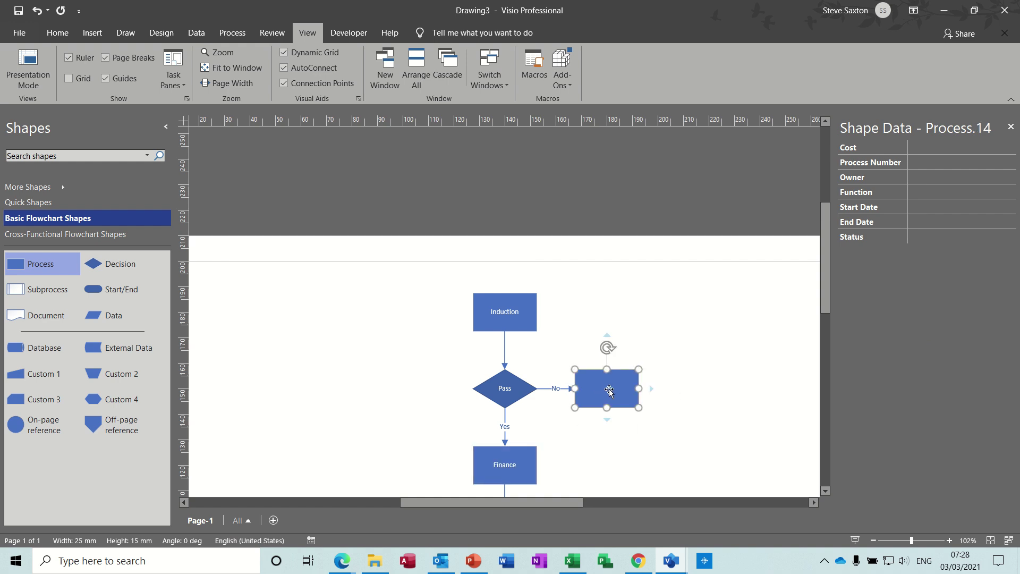
text(Reasse)
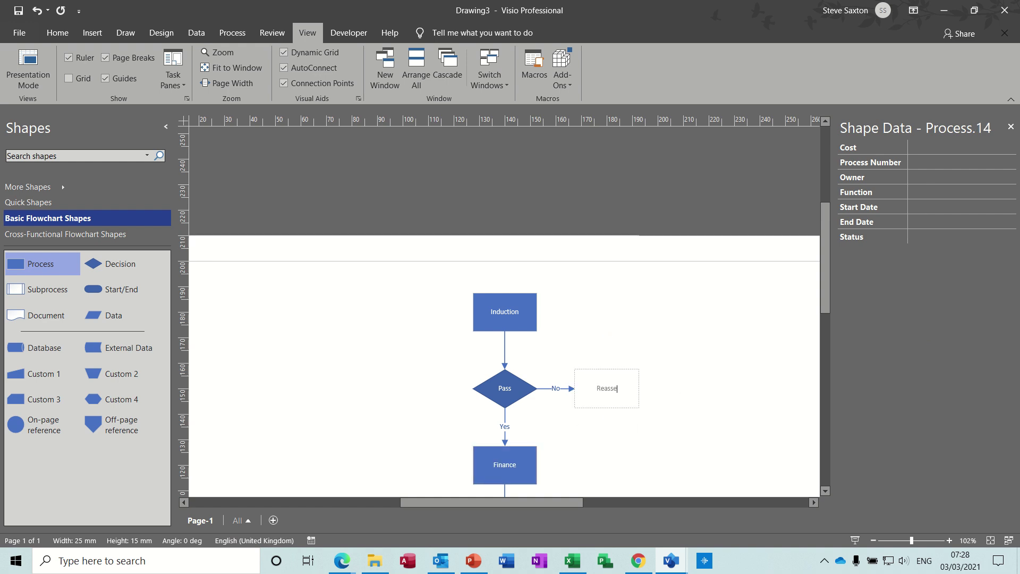
text(ss)
click(648, 395)
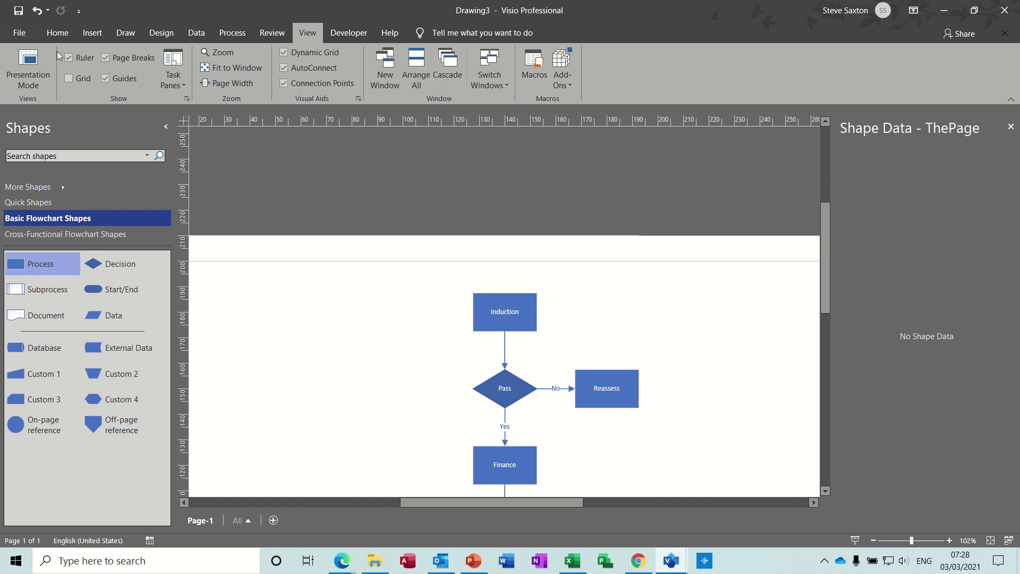
Draw a connector from the right side of the upper Reassess process back to the right side of Induction
click(58, 32)
click(393, 68)
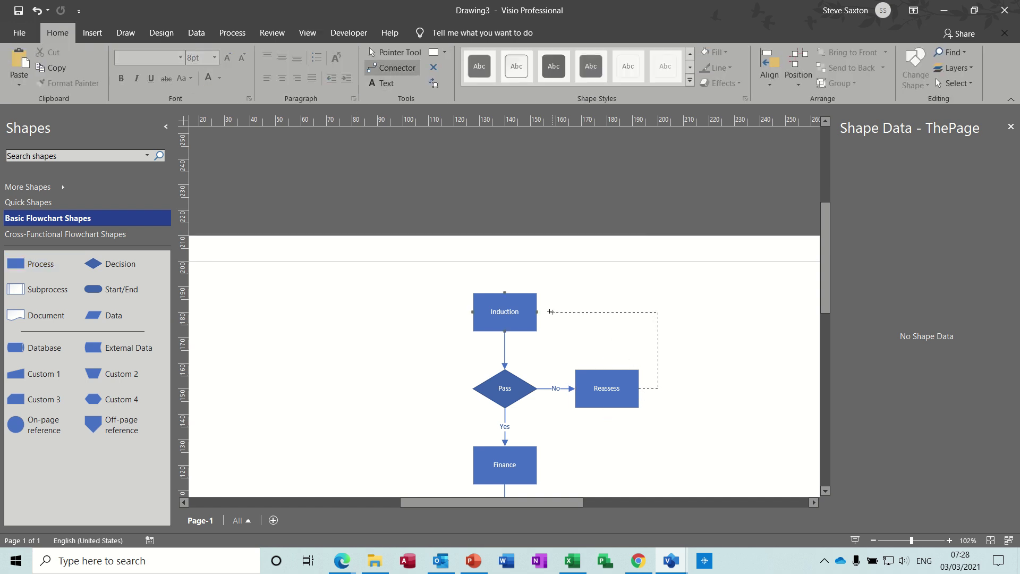
drag(544, 312, 537, 311)
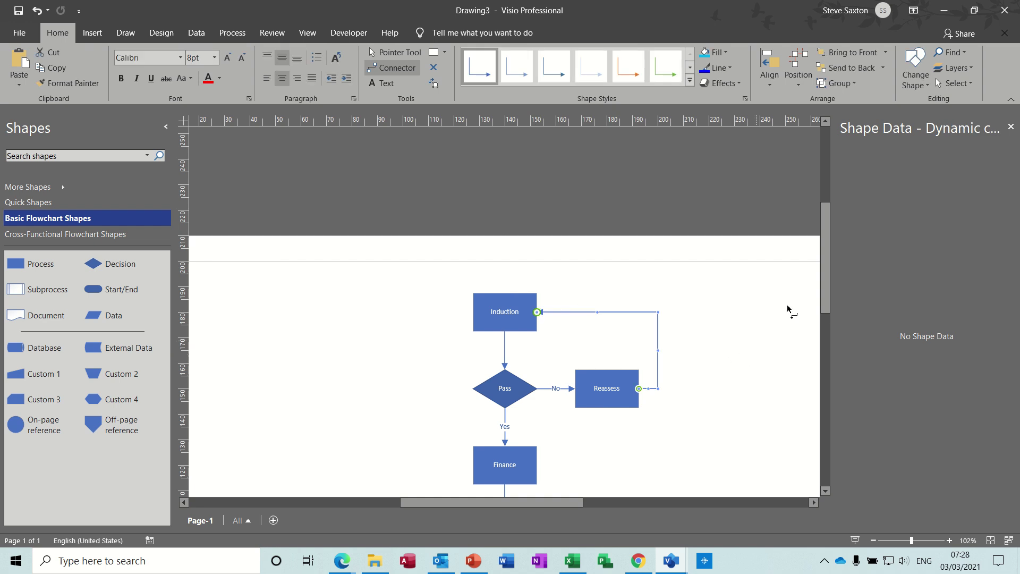
Label the process below Finance "HR" and the lower decision "Pass"
drag(825, 265, 825, 313)
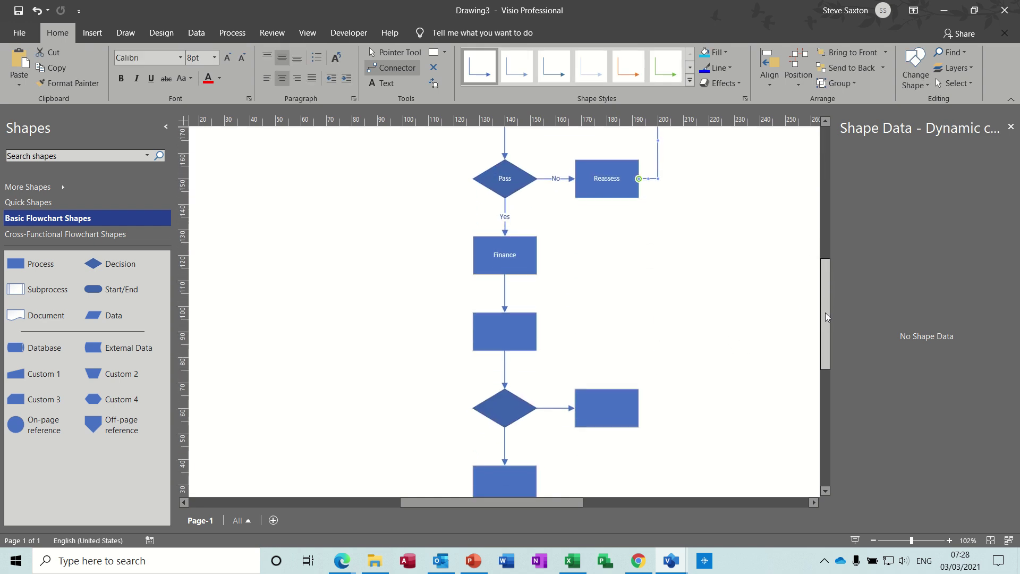
click(509, 332)
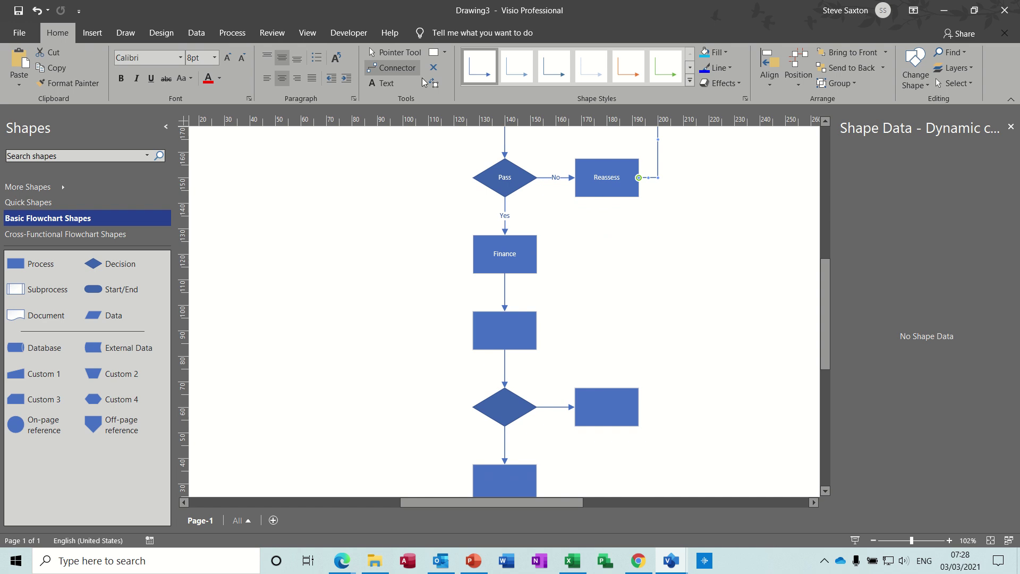
click(399, 52)
click(497, 329)
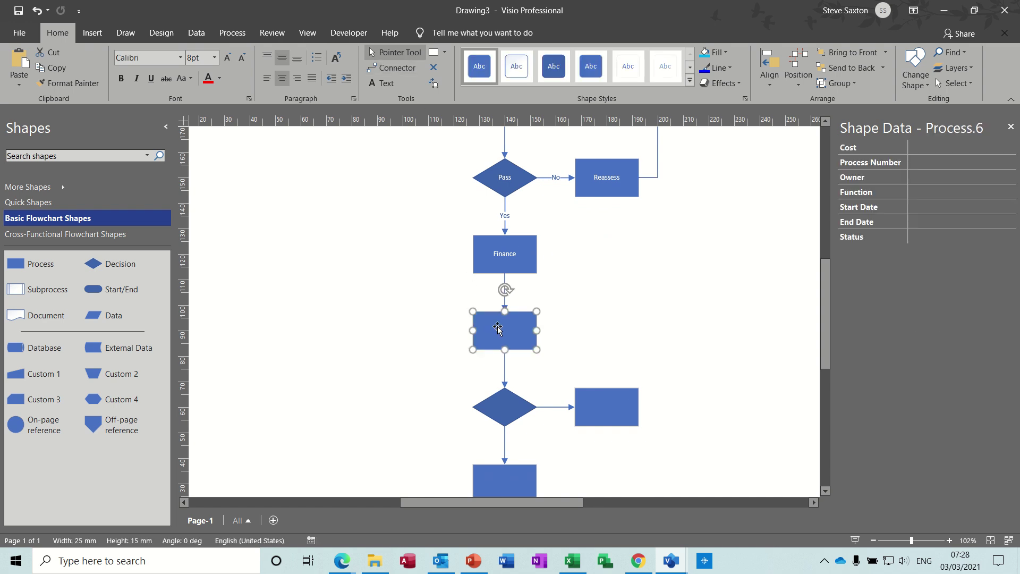
text(HR)
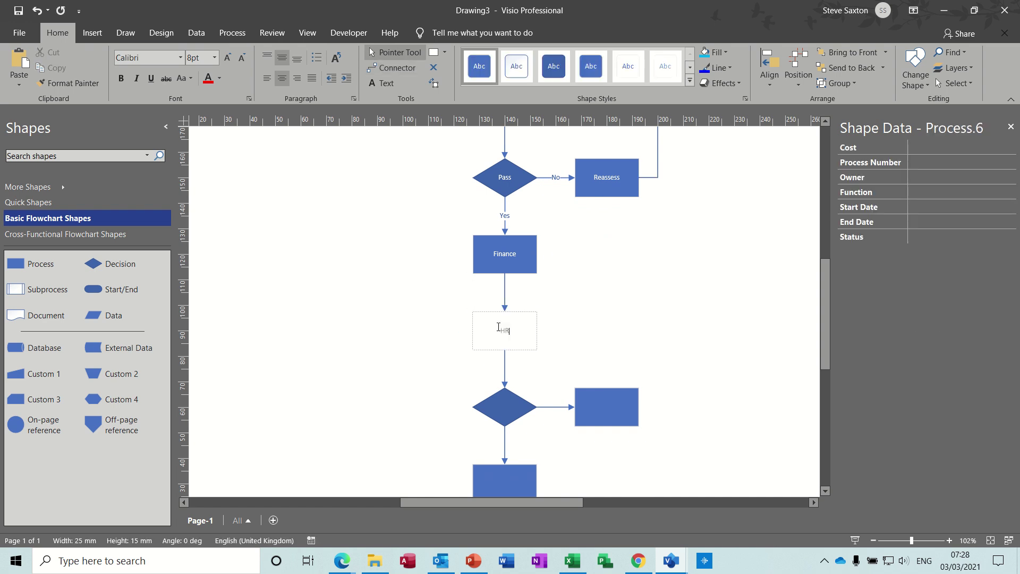
click(506, 408)
text(Pa)
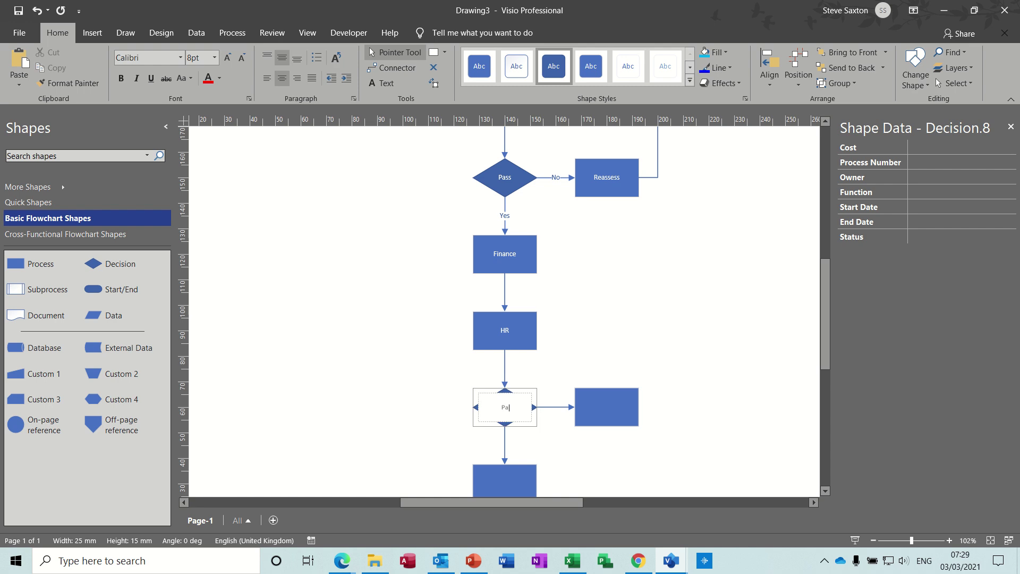
text(ss)
Label the lower decision's sideways connector "No" and the process it leads to "Reassess"
double_click(553, 407)
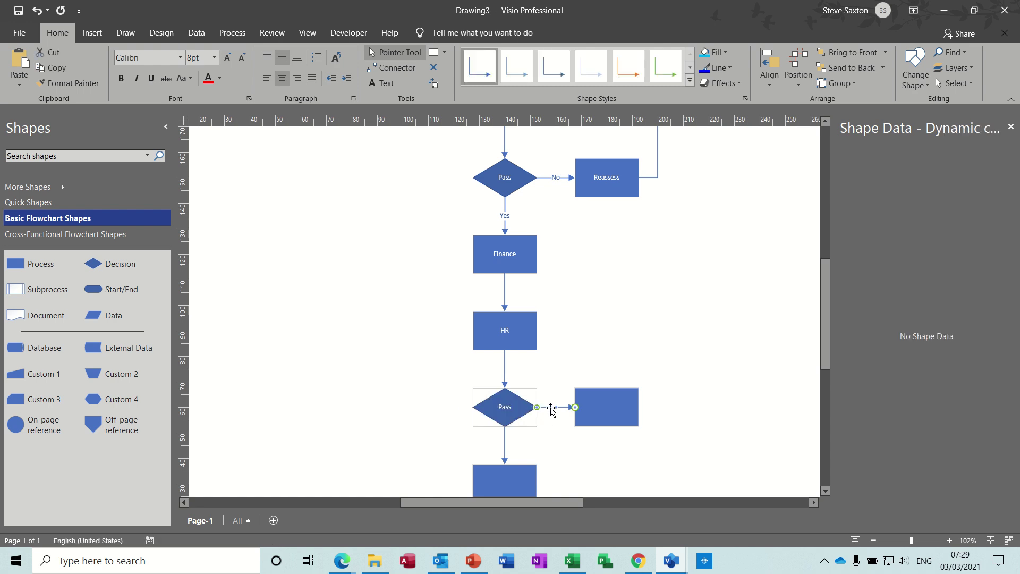
text(No)
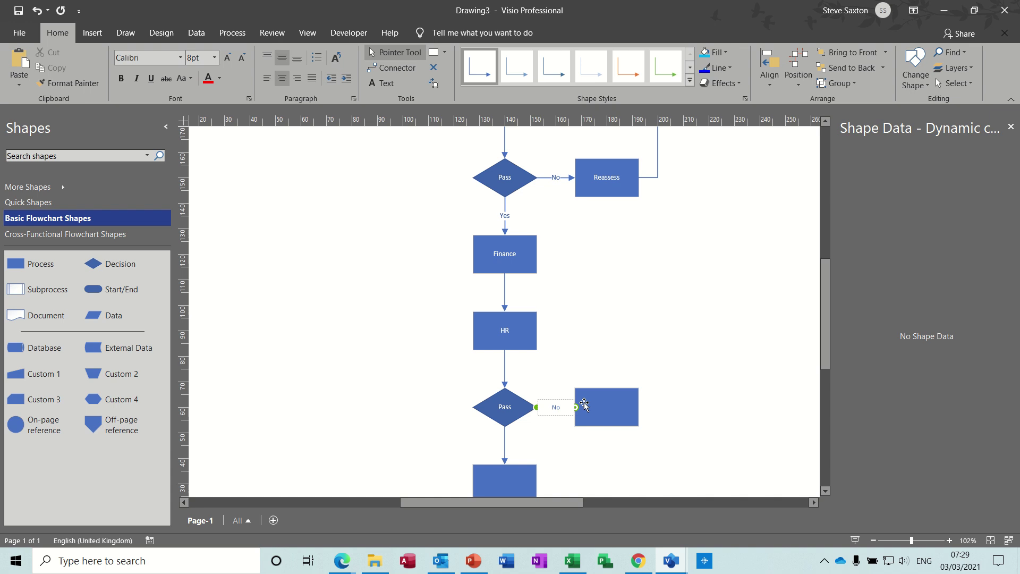
click(588, 407)
text(Rea)
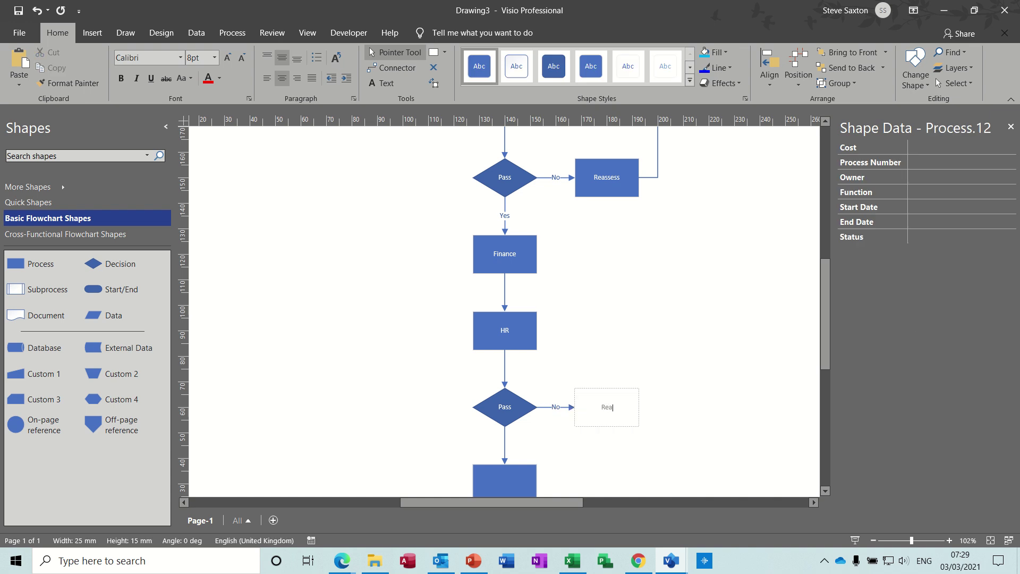
text(ssess)
click(713, 384)
Draw a connector from the right side of the lower Reassess process back to the right side of Induction
click(402, 68)
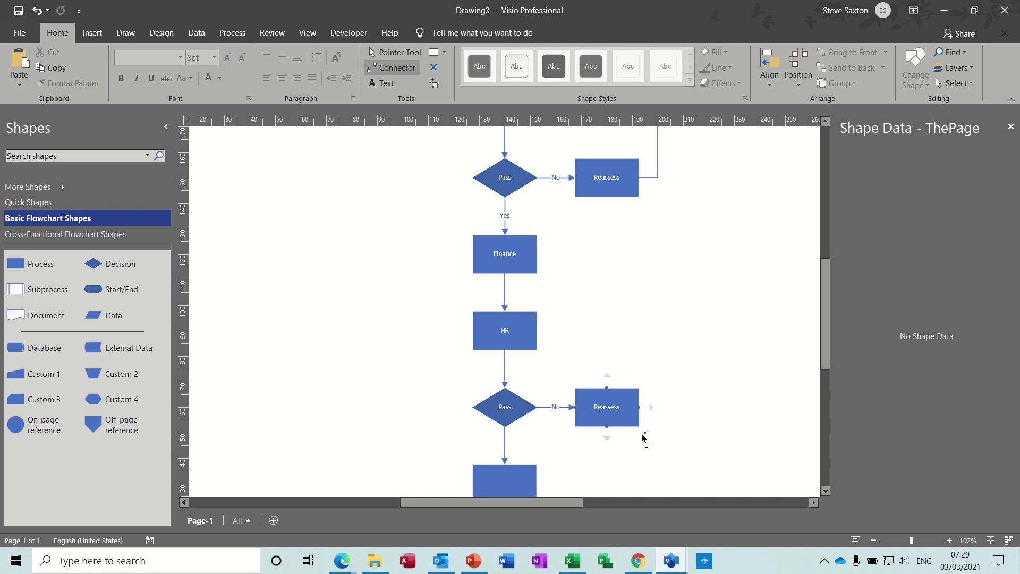
drag(686, 115, 537, 186)
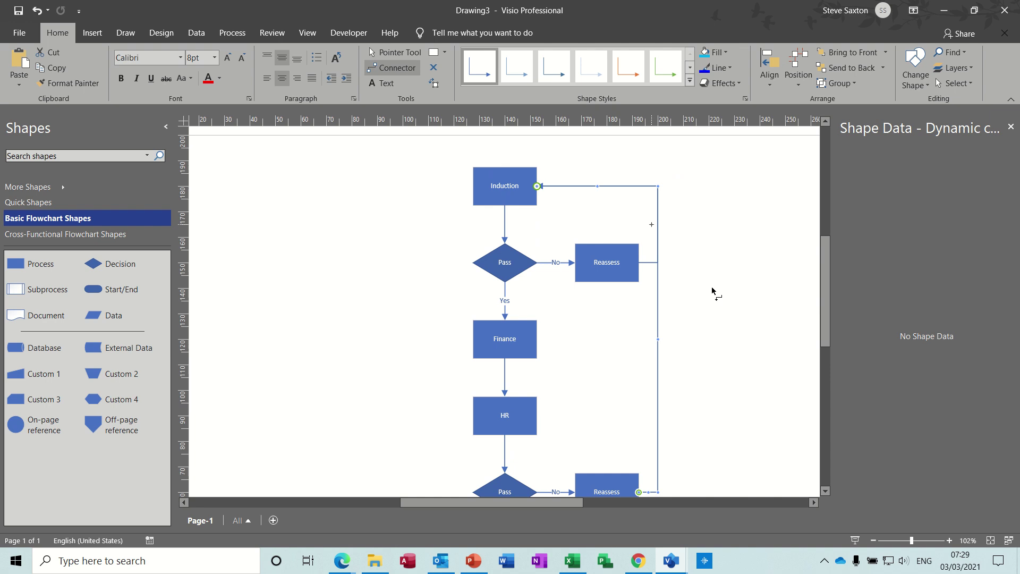
Label the final process below the lower decision "Hire"
drag(823, 272, 829, 335)
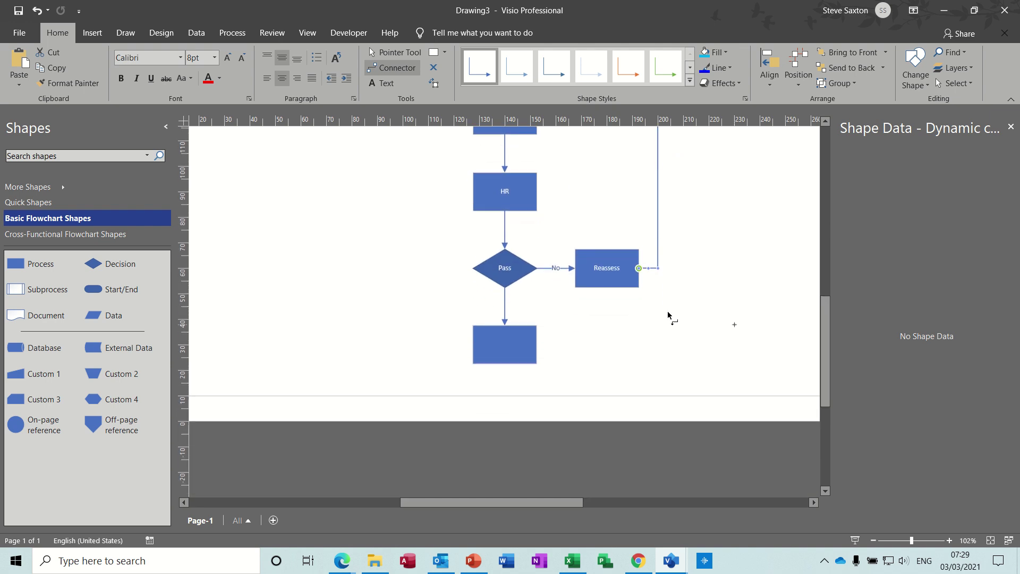
click(506, 342)
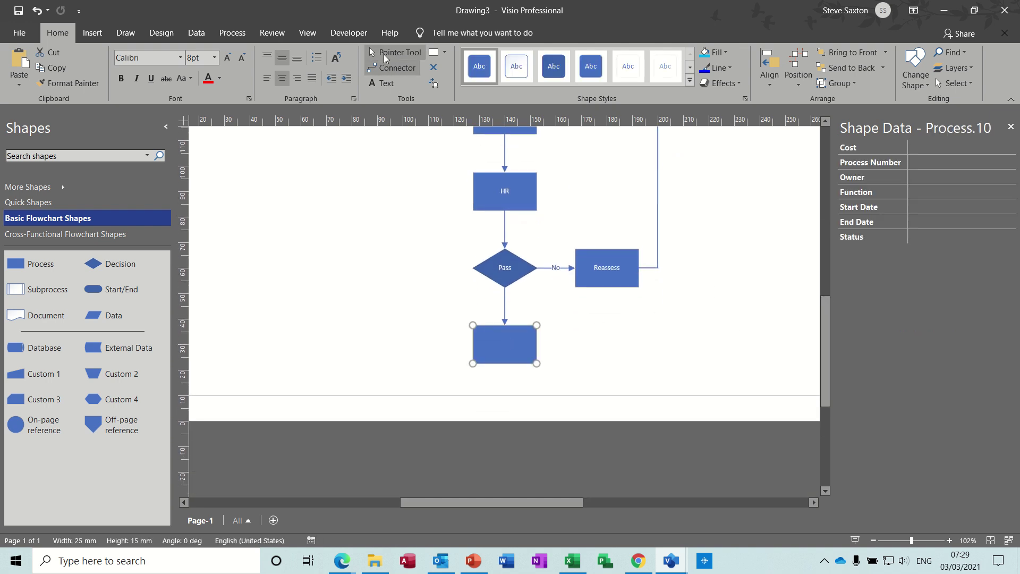
click(394, 52)
text(Hi)
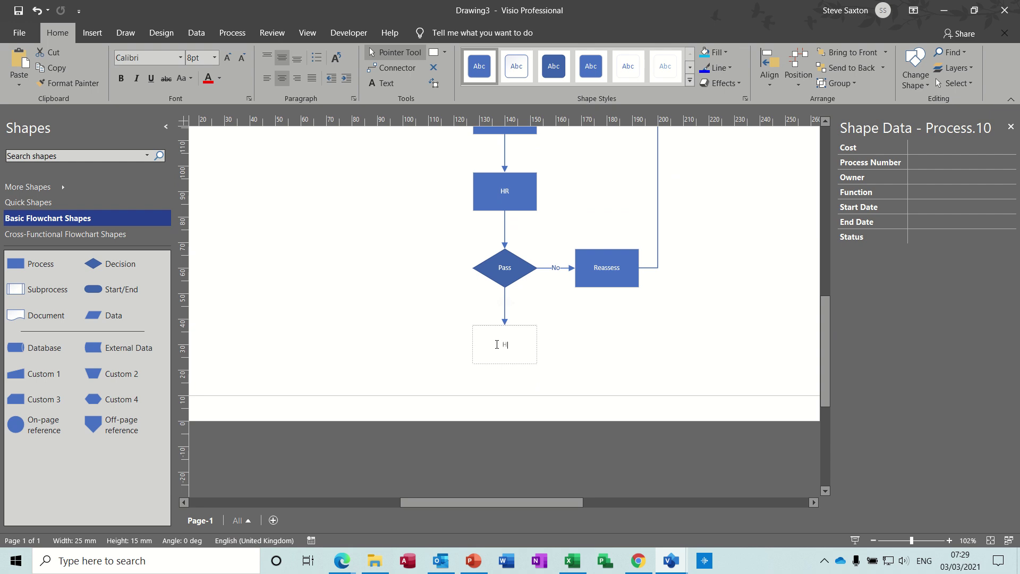
text(re)
click(613, 365)
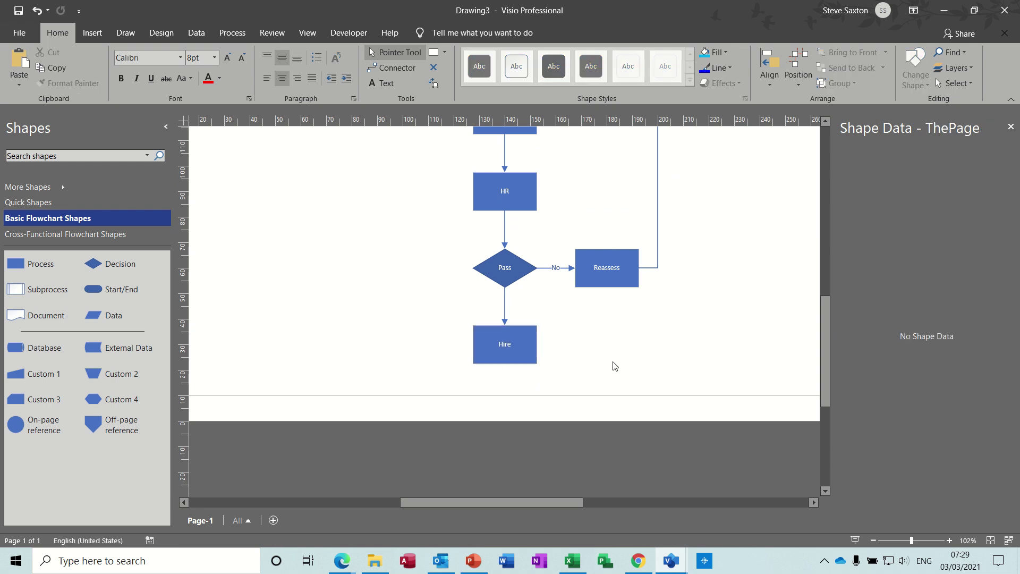
Start manual shape numbering from the Induction process for selected shapes, beginning at 1 with an interval of 1
click(827, 492)
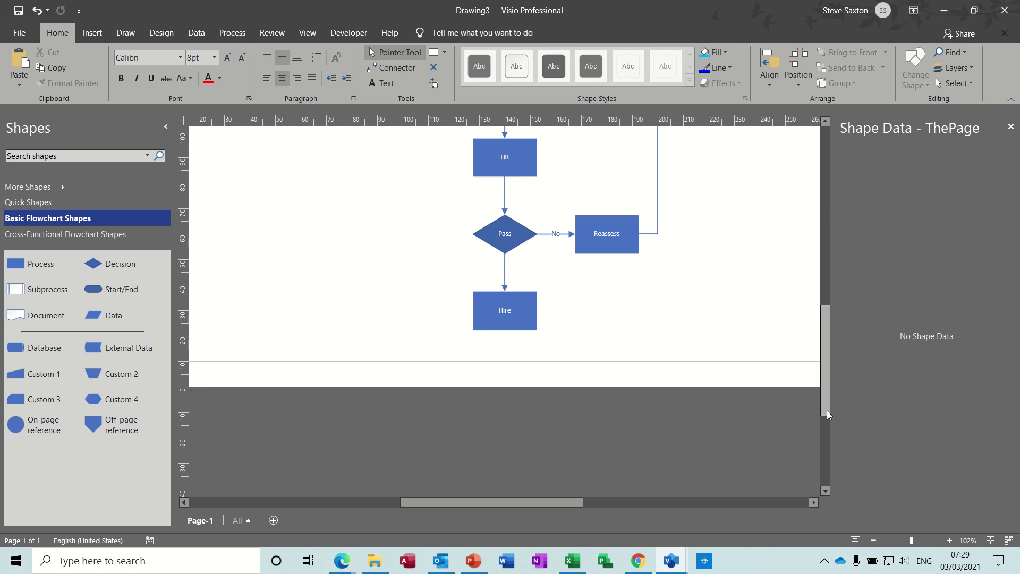
drag(827, 411, 827, 336)
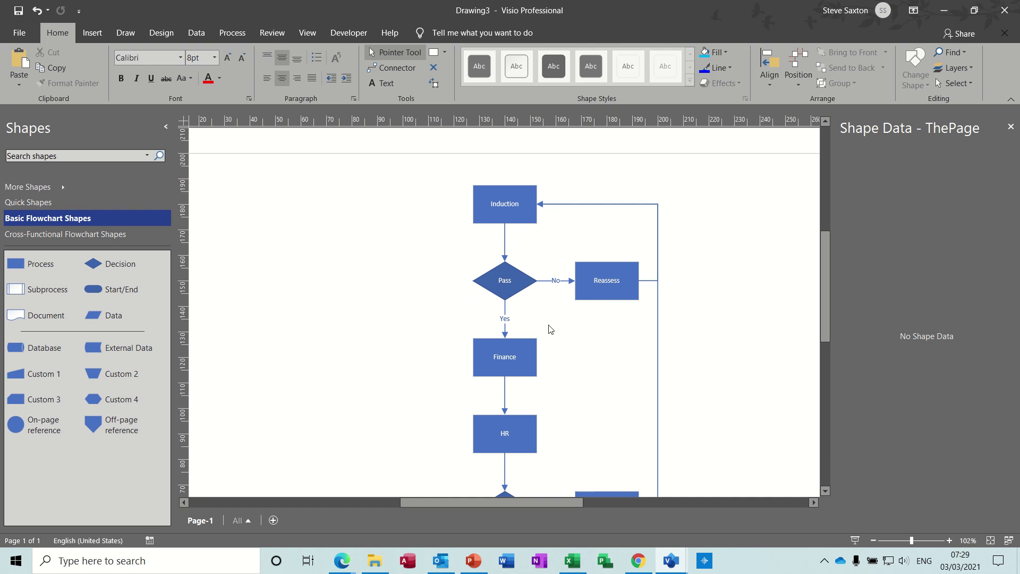
click(485, 215)
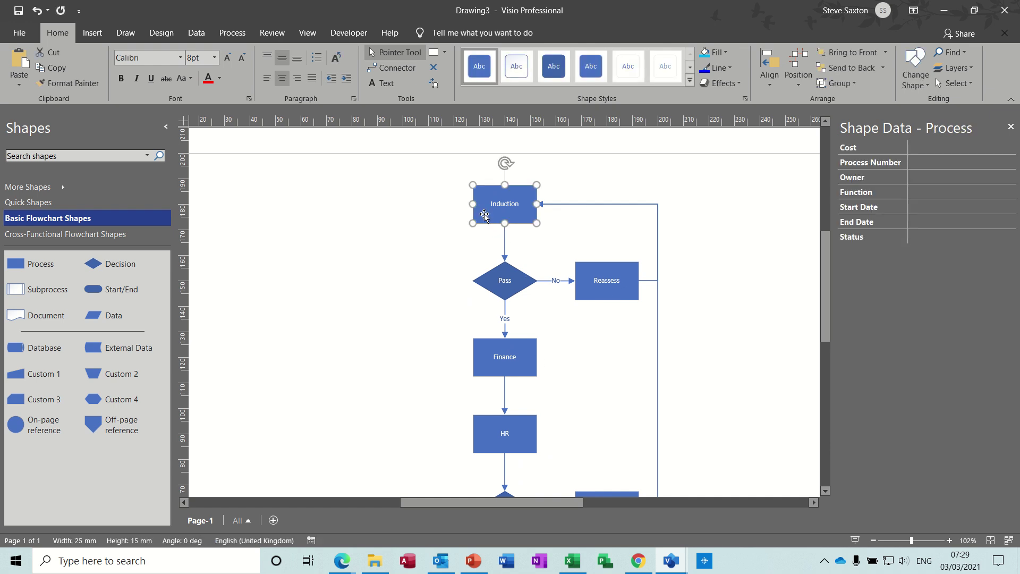
click(306, 35)
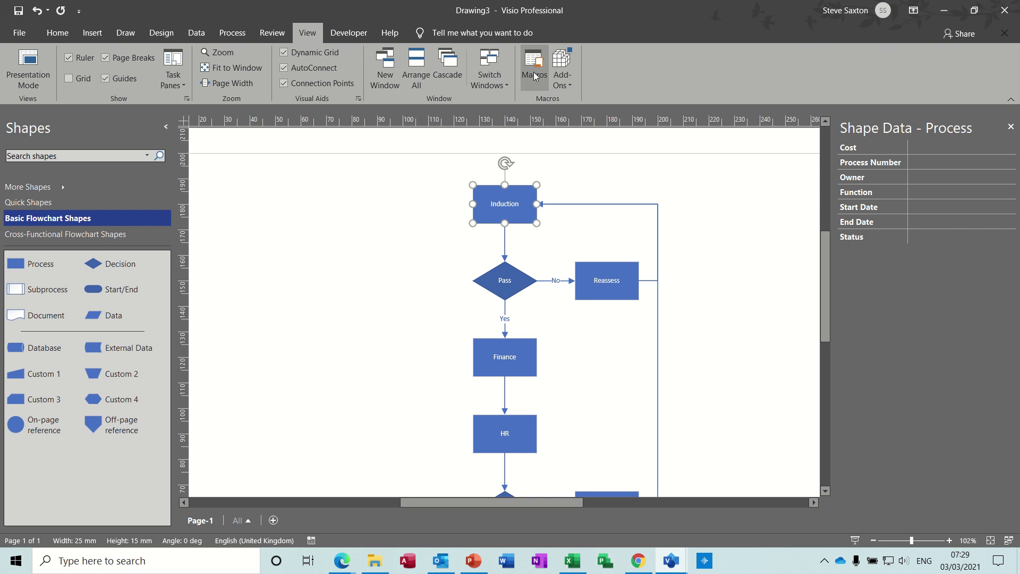
click(567, 85)
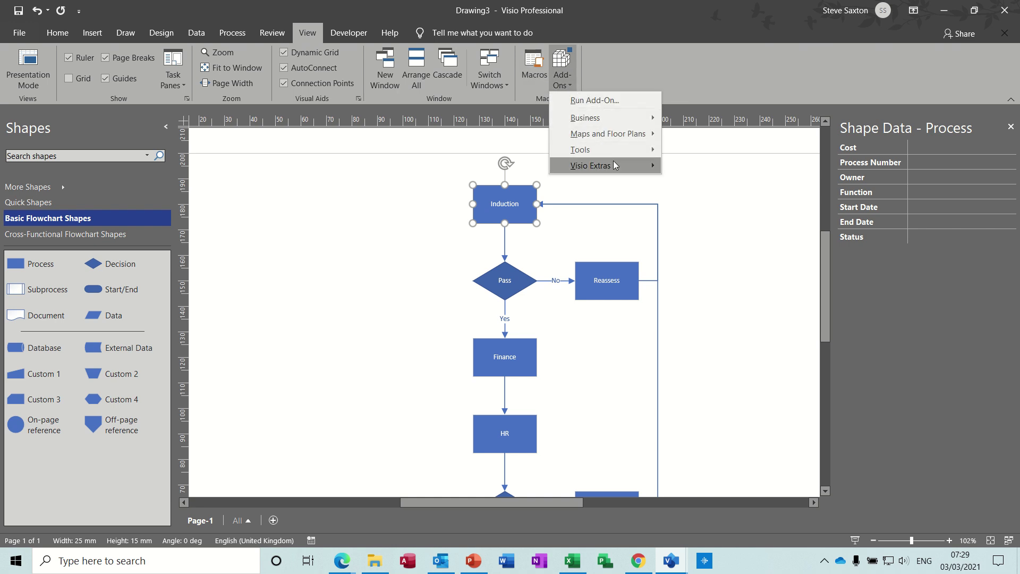
mouse_move(614, 160)
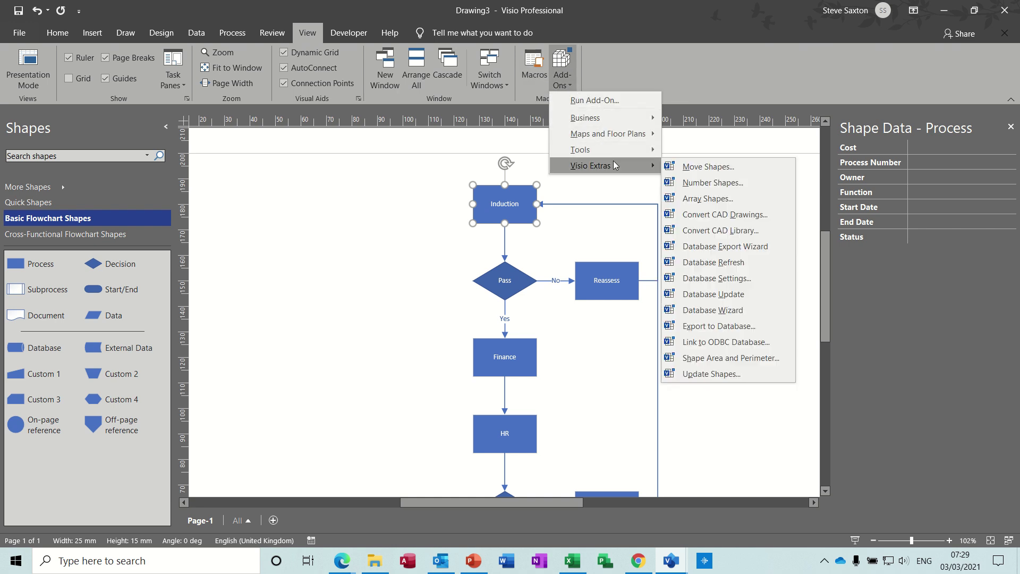
click(707, 187)
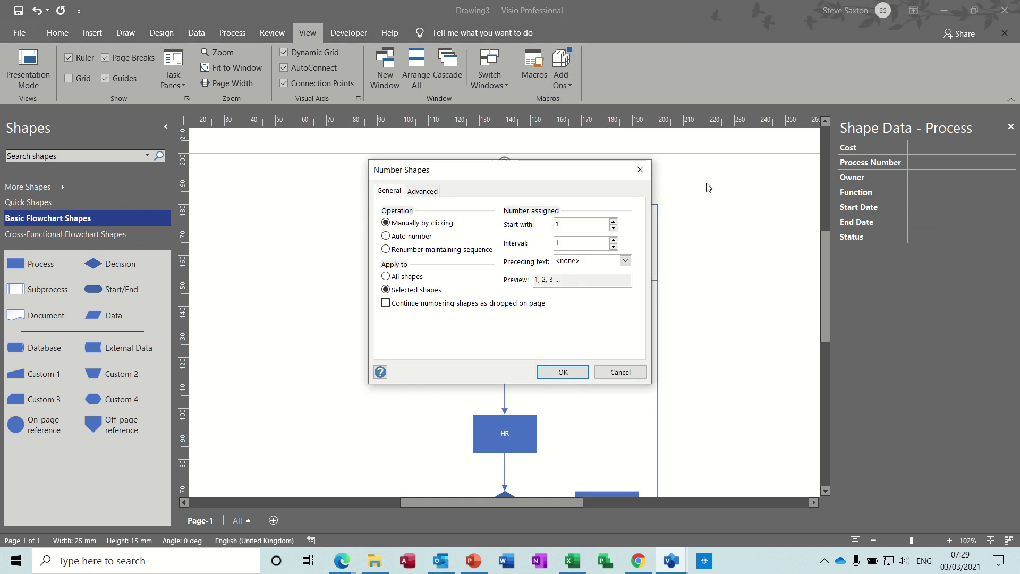
drag(542, 175, 692, 159)
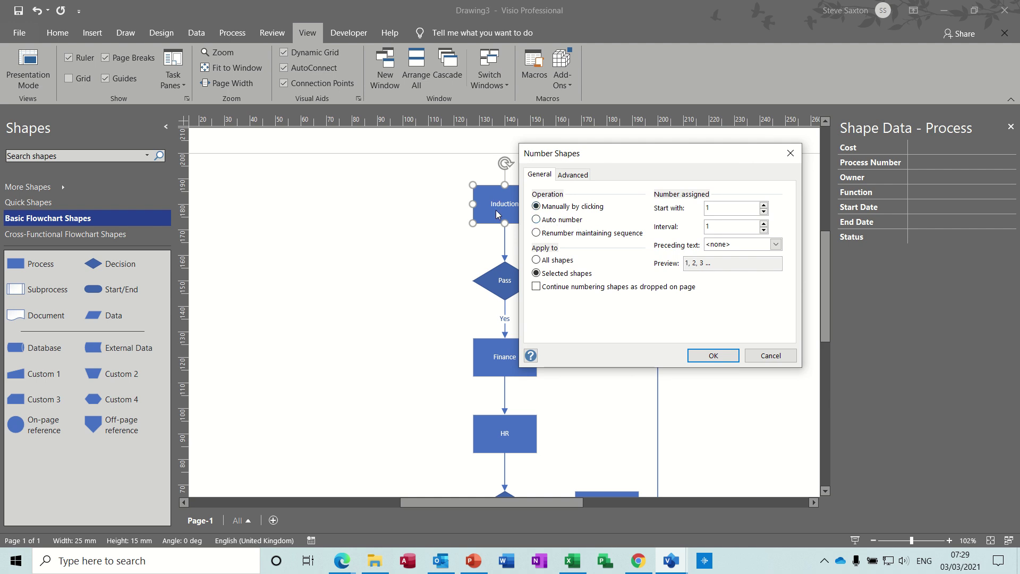
drag(630, 159, 296, 199)
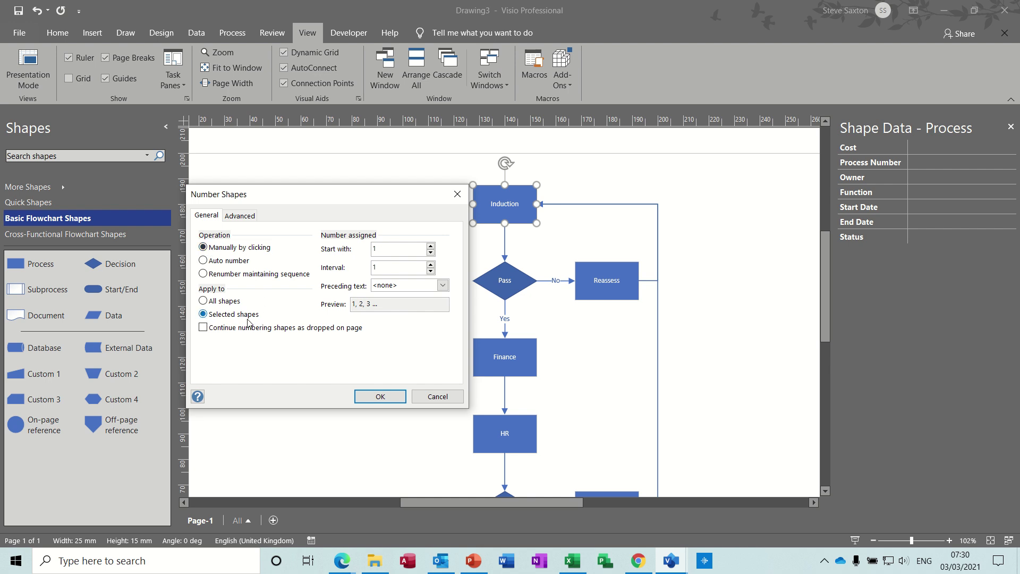
click(244, 217)
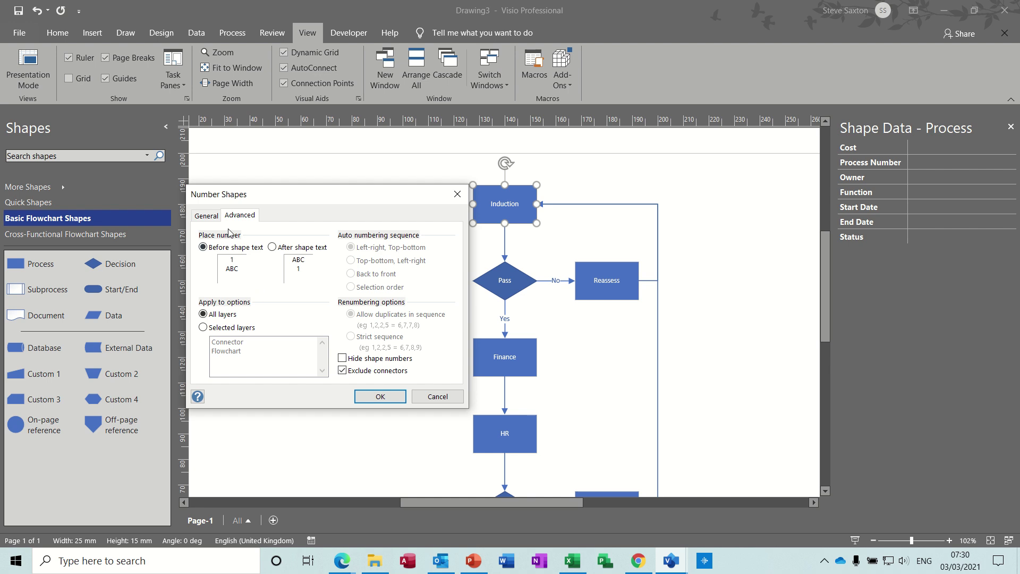
click(208, 217)
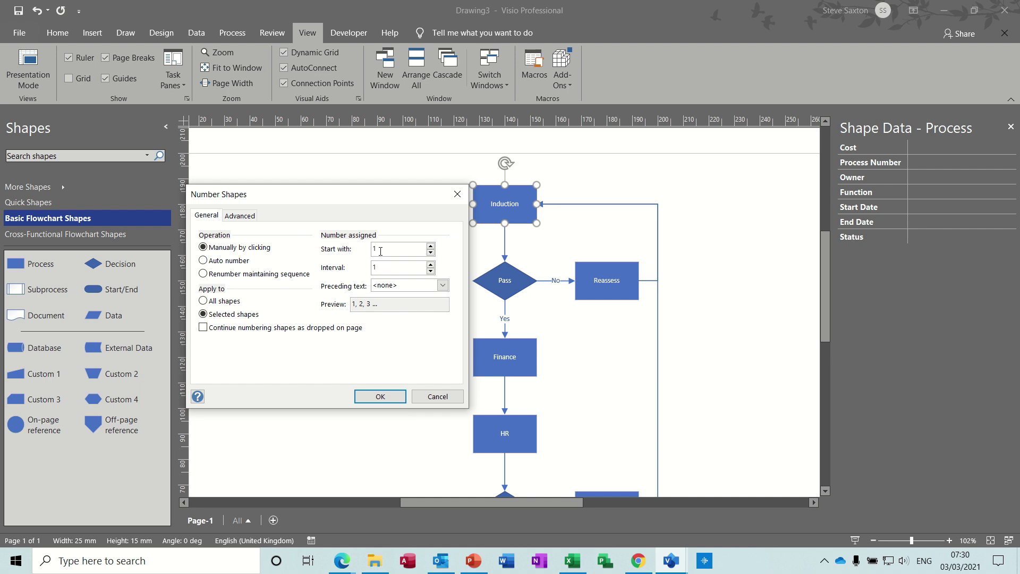
click(375, 399)
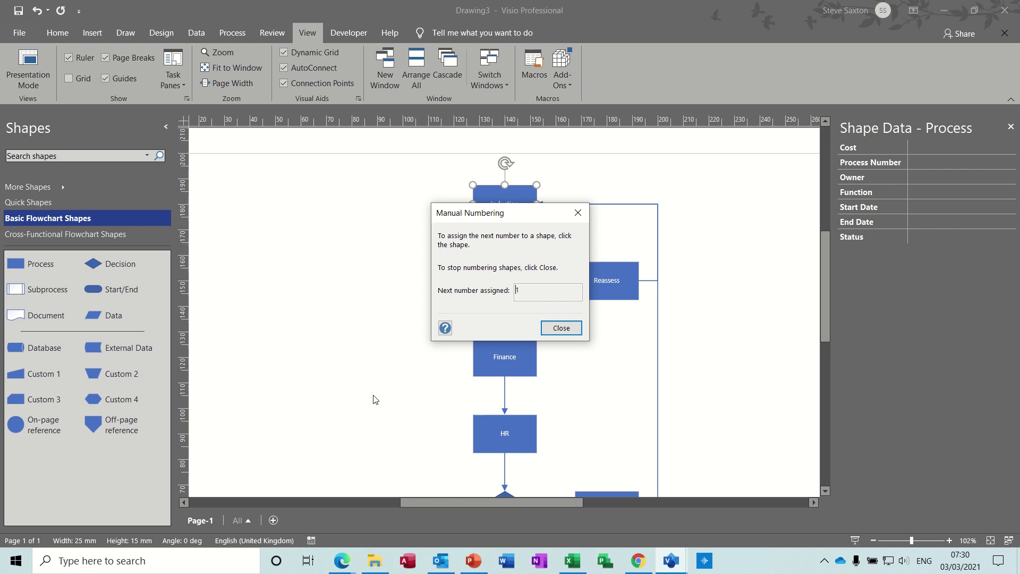
Number Induction 1, the upper Pass decision 2, the upper Reassess 3, Finance 4 and HR 5
drag(502, 219, 725, 162)
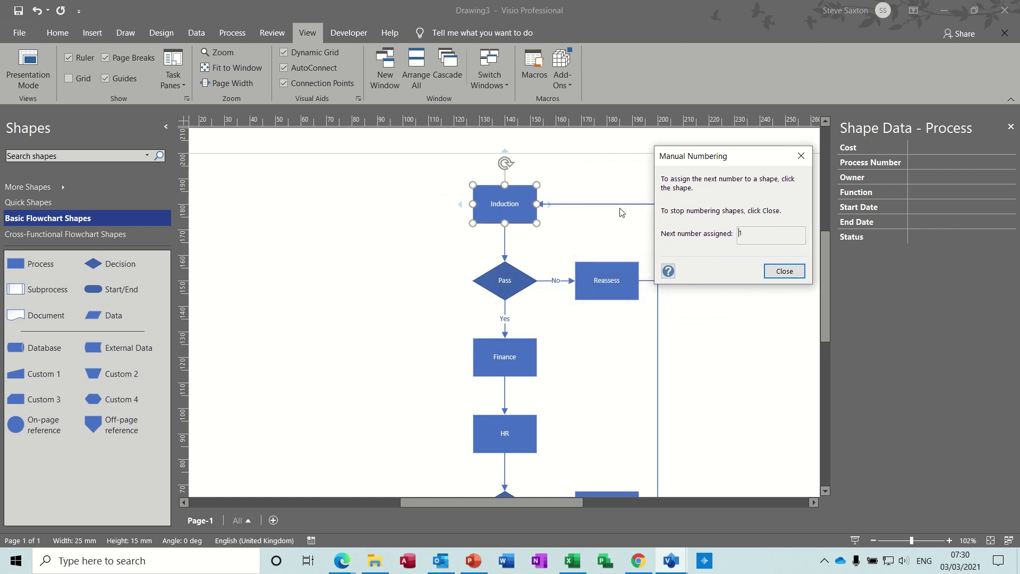
click(525, 202)
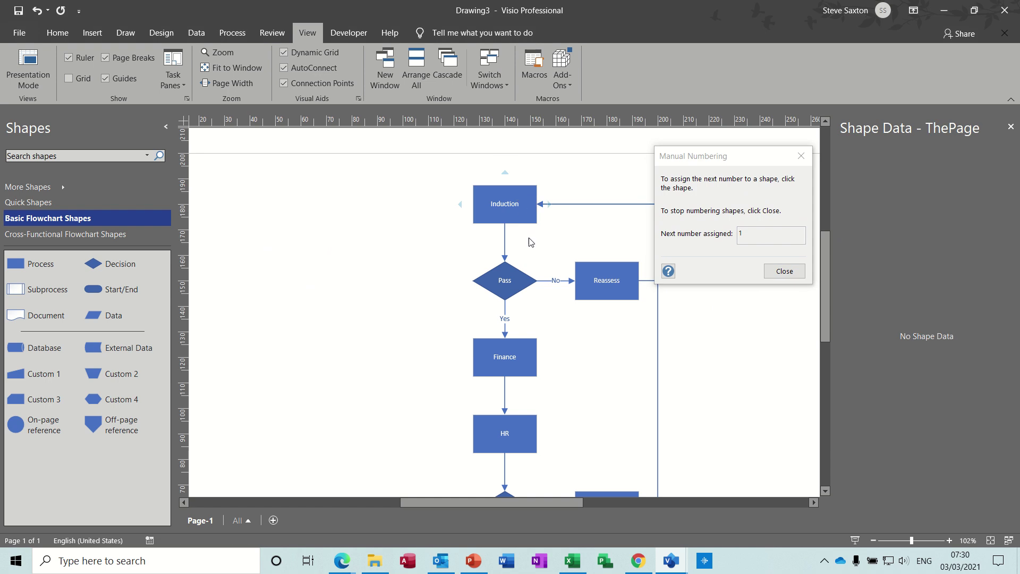
click(514, 214)
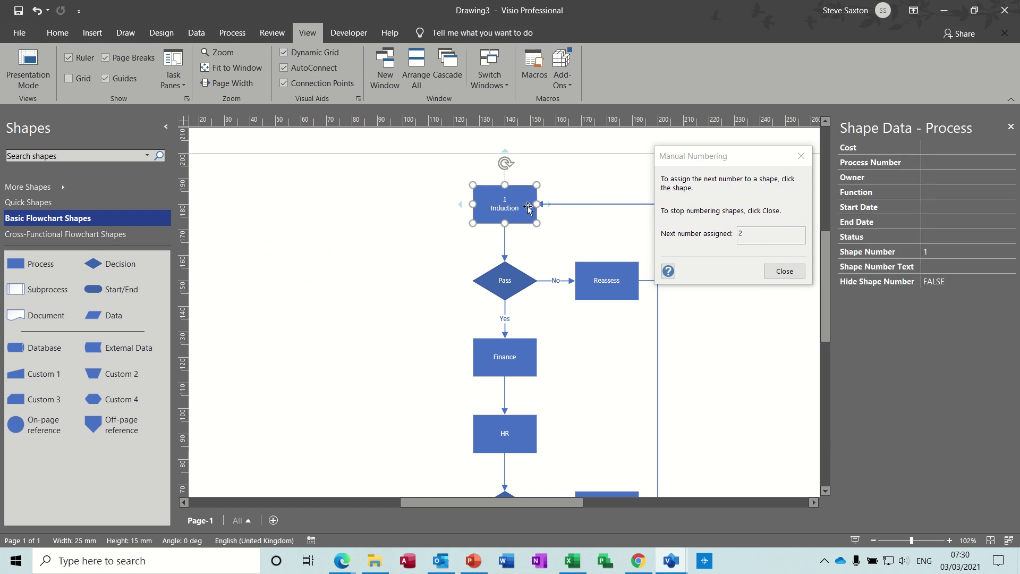
click(506, 282)
click(616, 280)
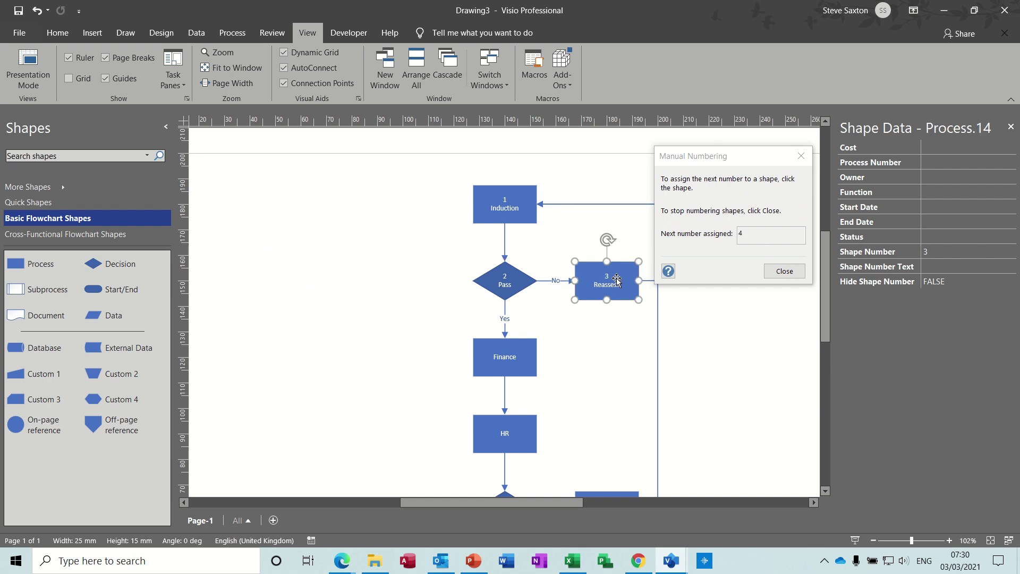
click(503, 357)
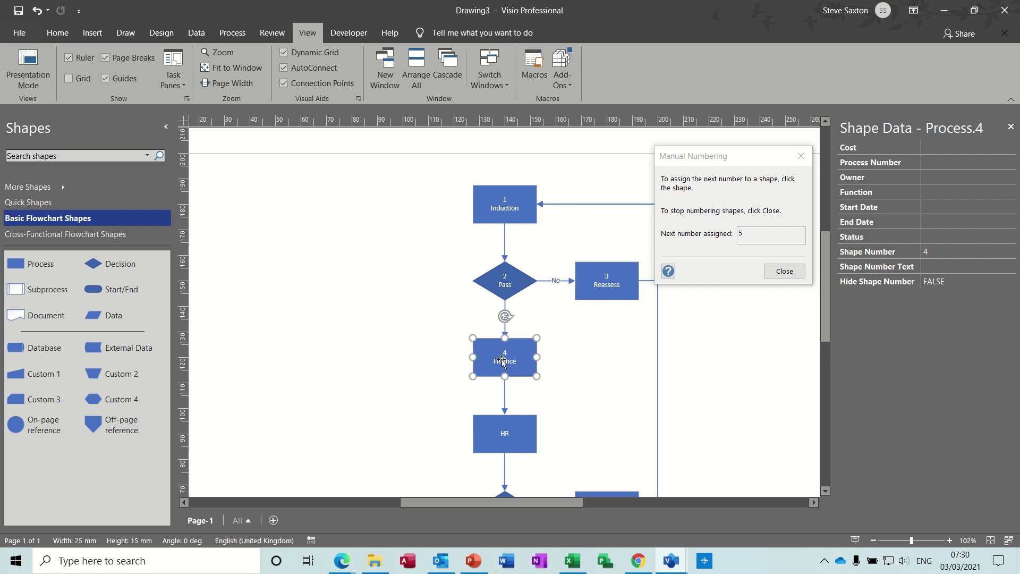
click(498, 426)
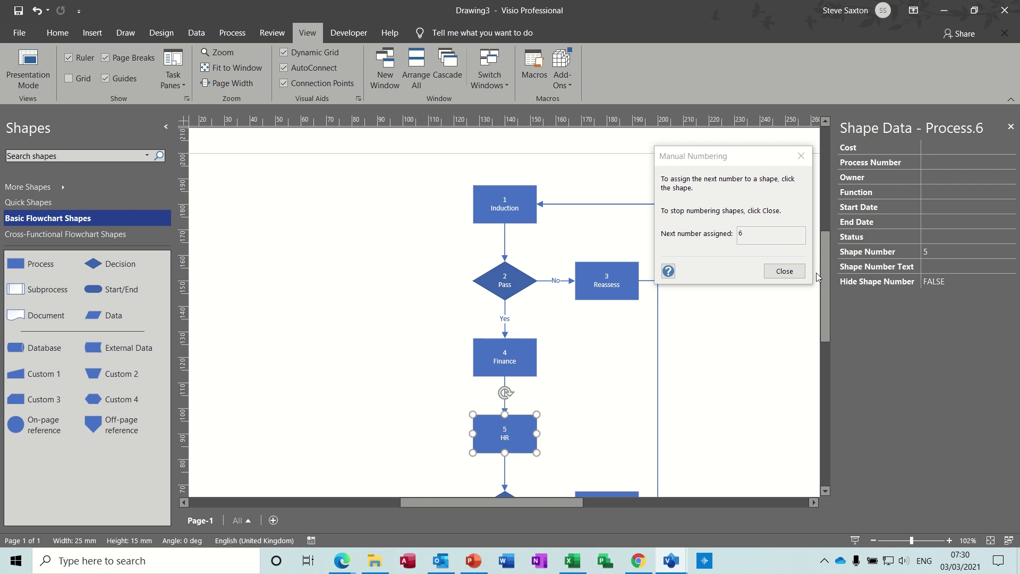
Number the lower Pass decision 6, the lower Reassess 7 and Hire 8, and end the manual numbering
drag(825, 276, 827, 325)
click(507, 326)
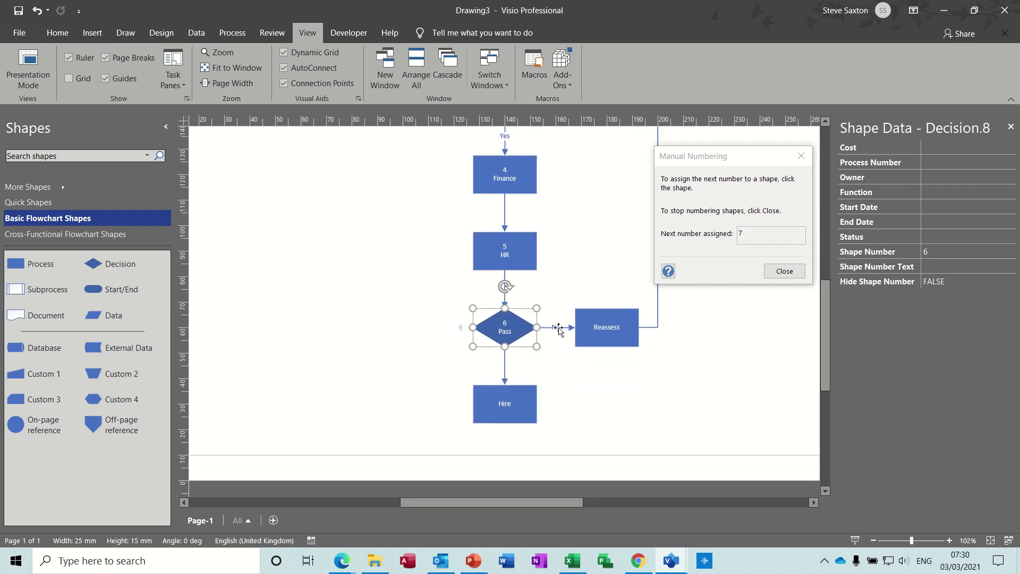
click(616, 326)
click(508, 396)
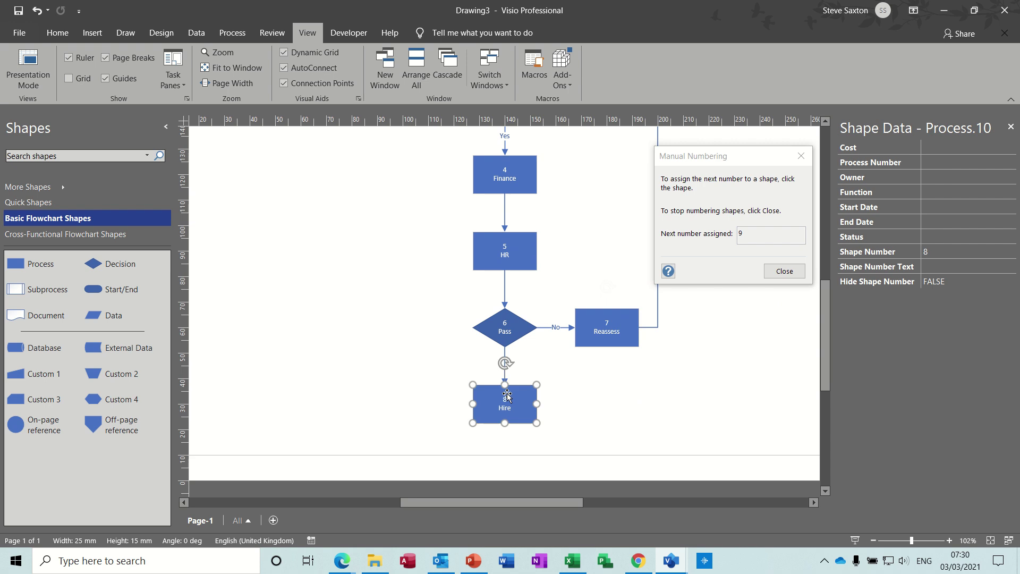
click(781, 271)
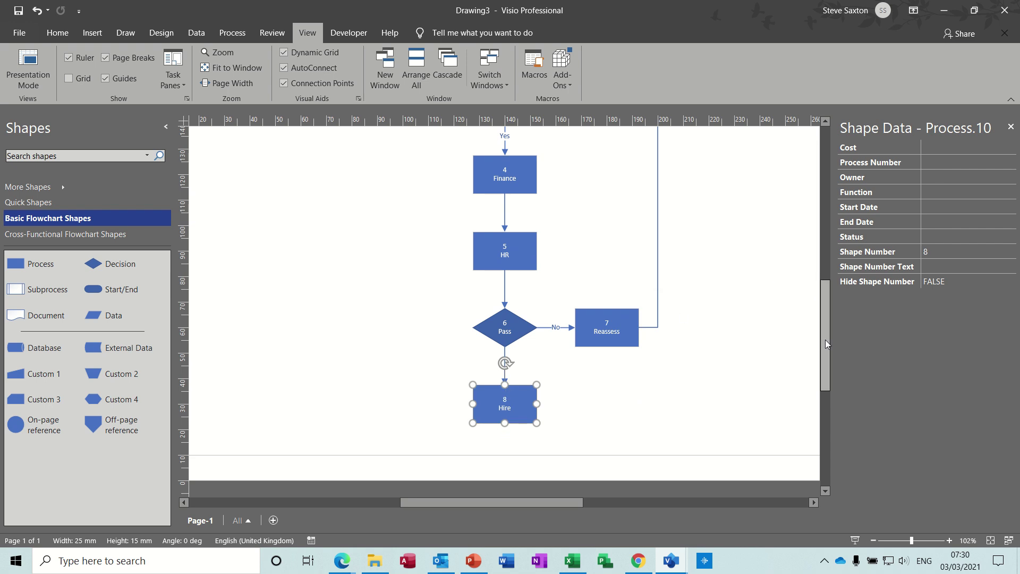
Restart manual shape numbering with Finance selected and the start number set to 1
drag(824, 340, 822, 304)
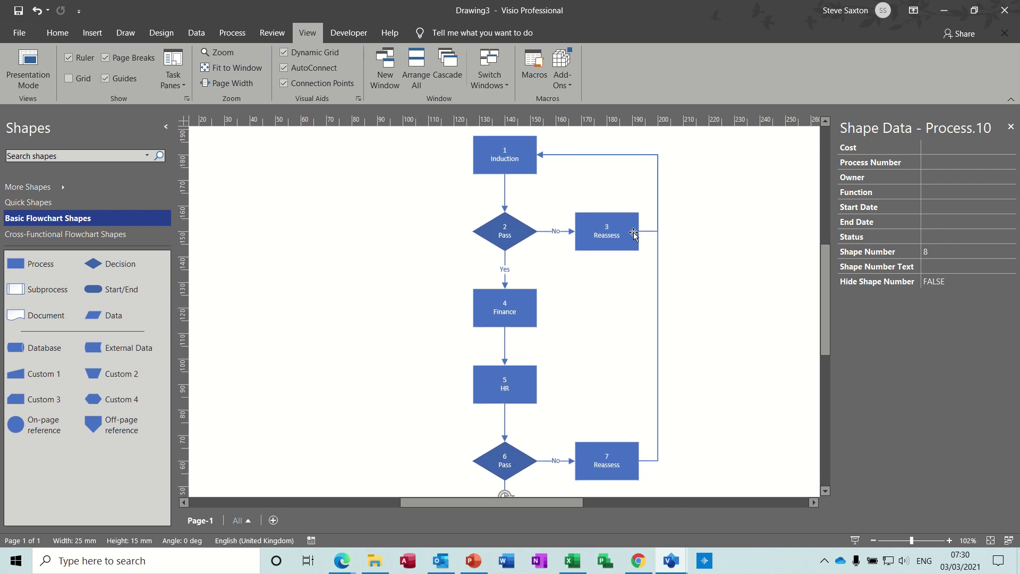
click(525, 307)
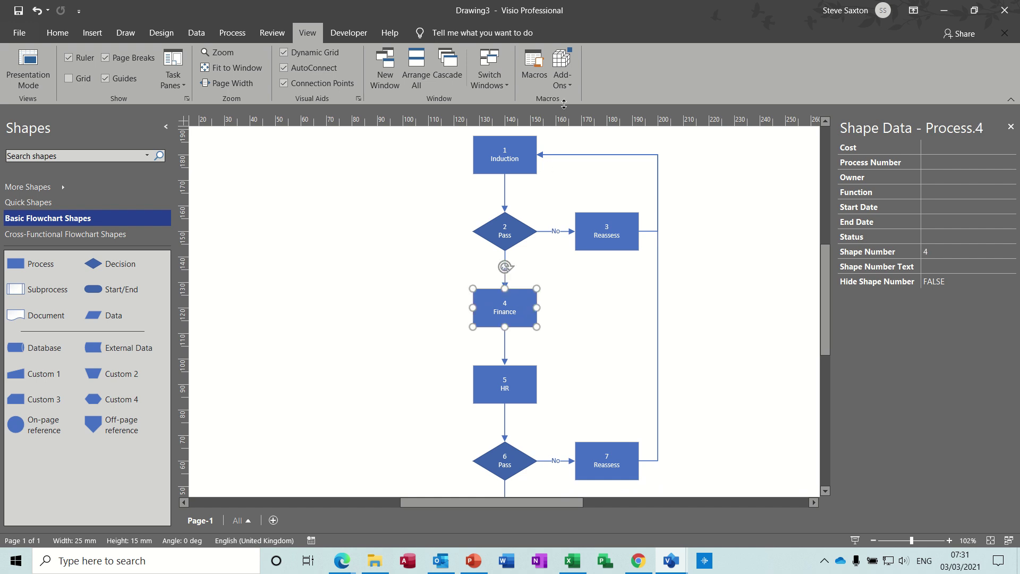
click(567, 86)
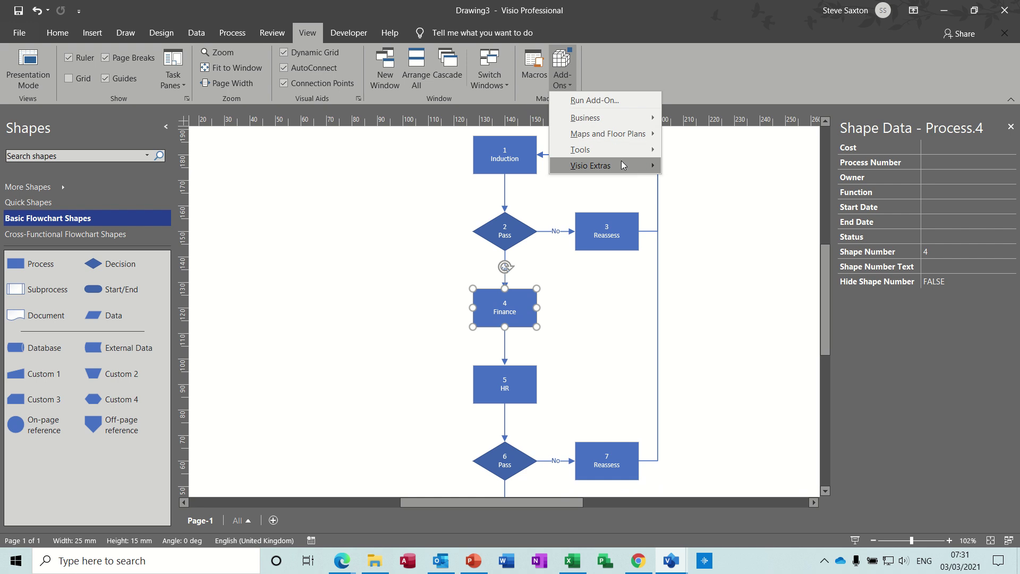
mouse_move(623, 166)
click(696, 182)
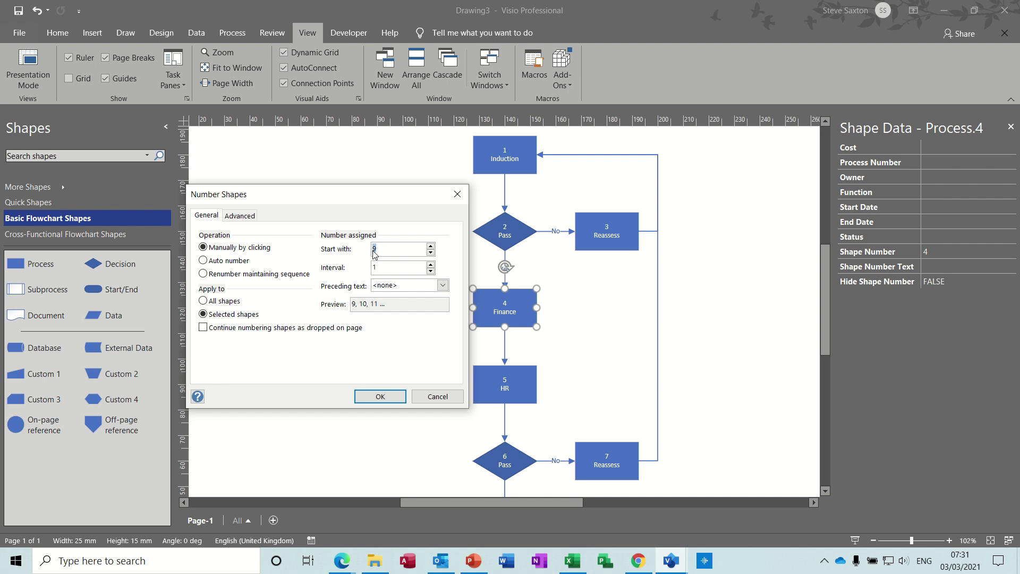
text(1)
click(371, 398)
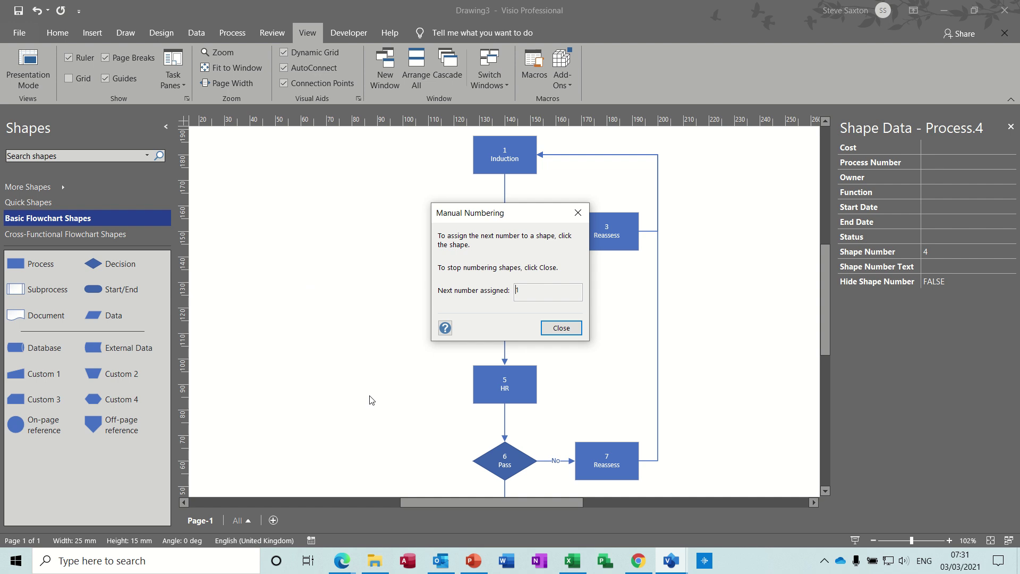
Renumber Finance 1, HR 2, the lower Pass decision 3 and the lower Reassess 4, and end the manual numbering
drag(523, 220, 701, 191)
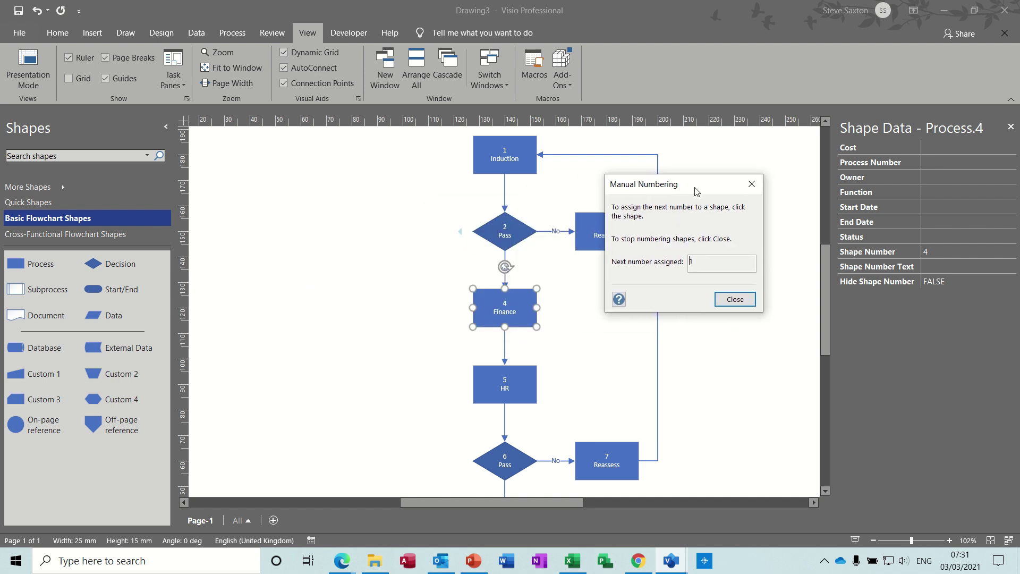
click(521, 303)
click(521, 303)
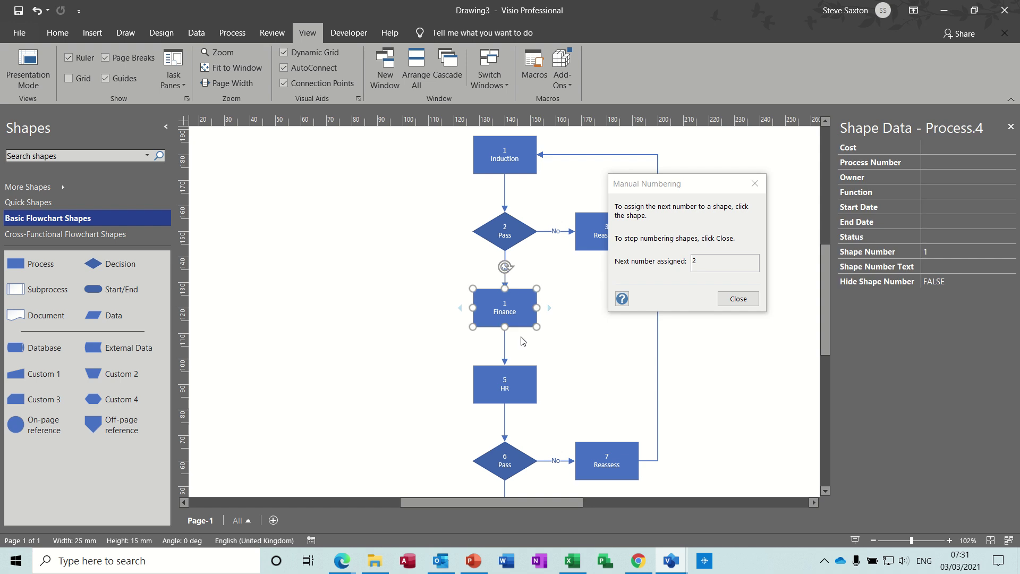
click(520, 380)
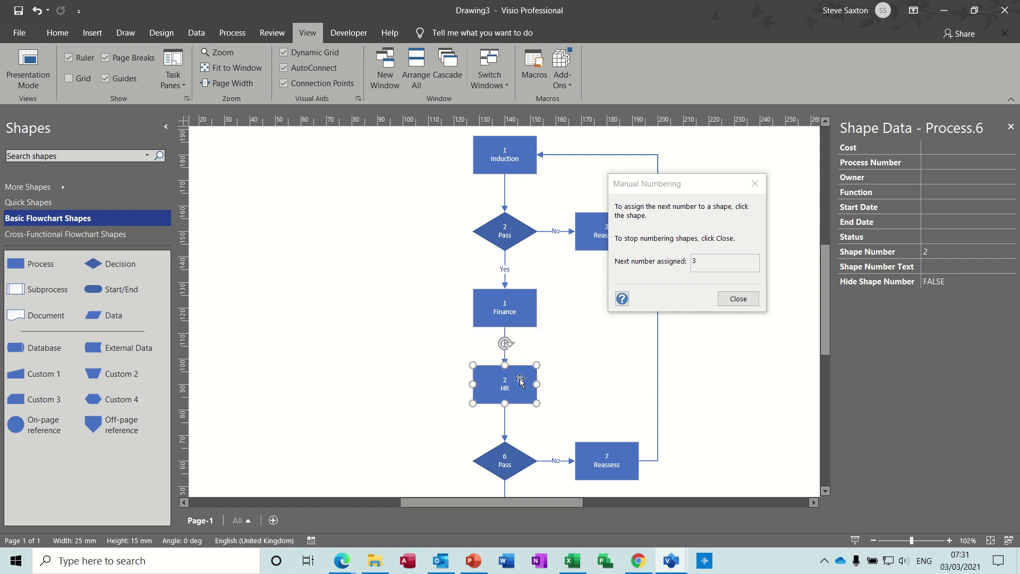
click(508, 452)
click(596, 451)
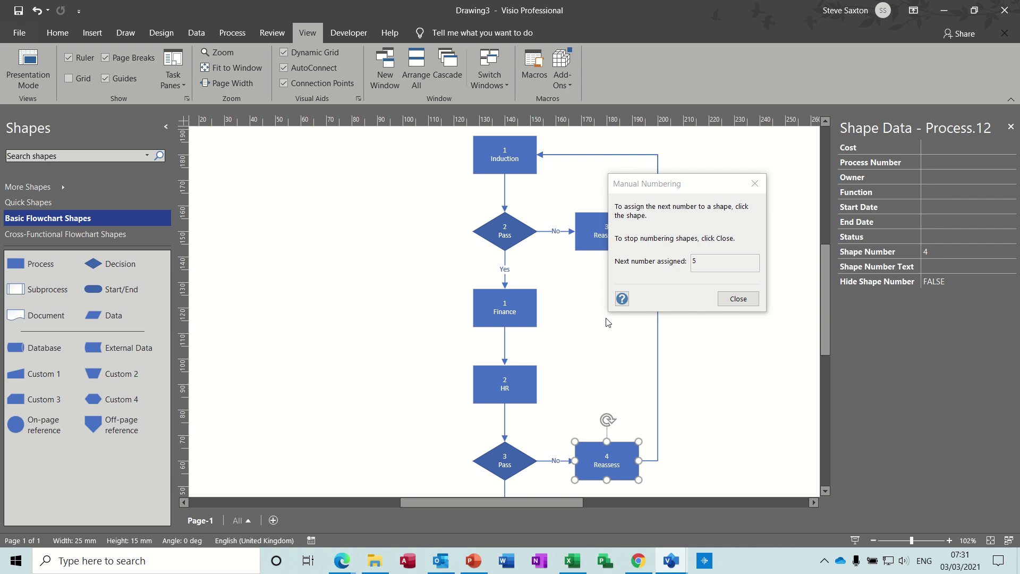
click(738, 299)
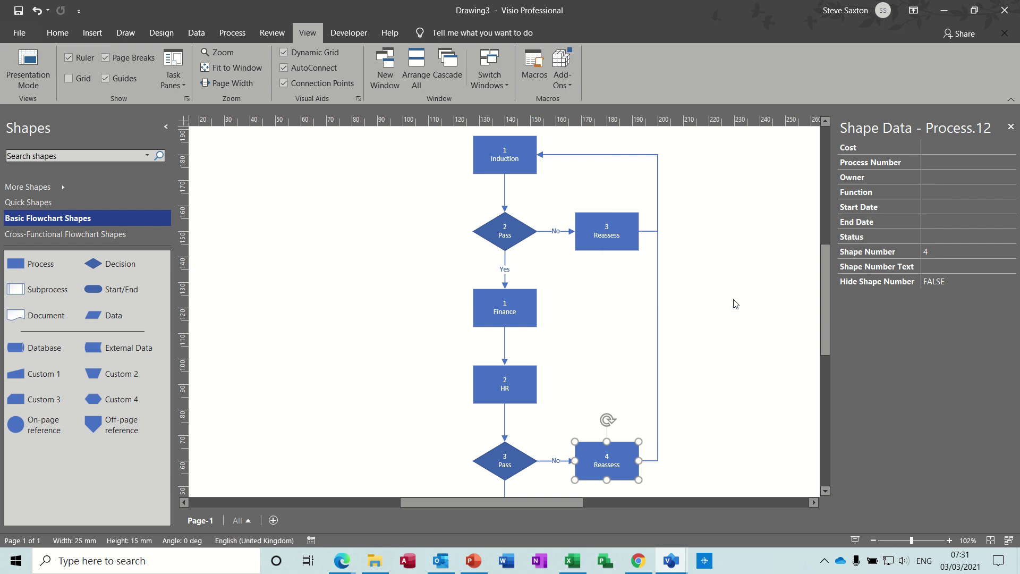
click(561, 88)
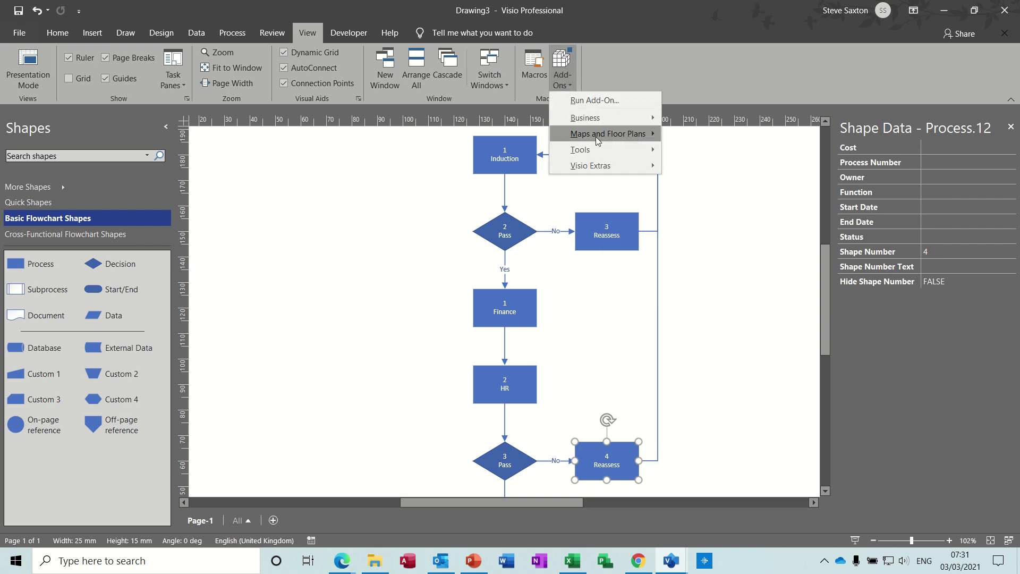
mouse_move(611, 164)
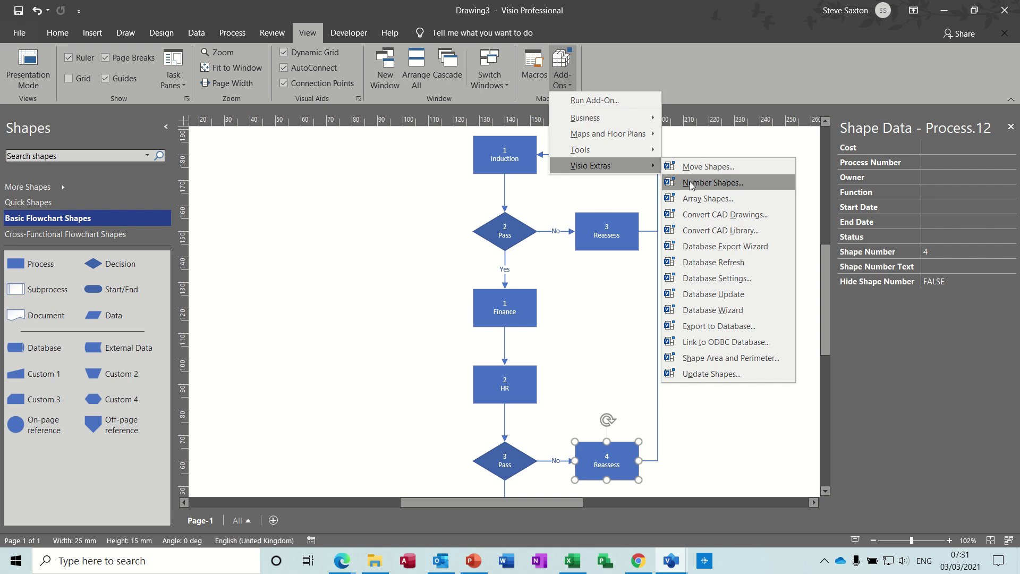
click(691, 183)
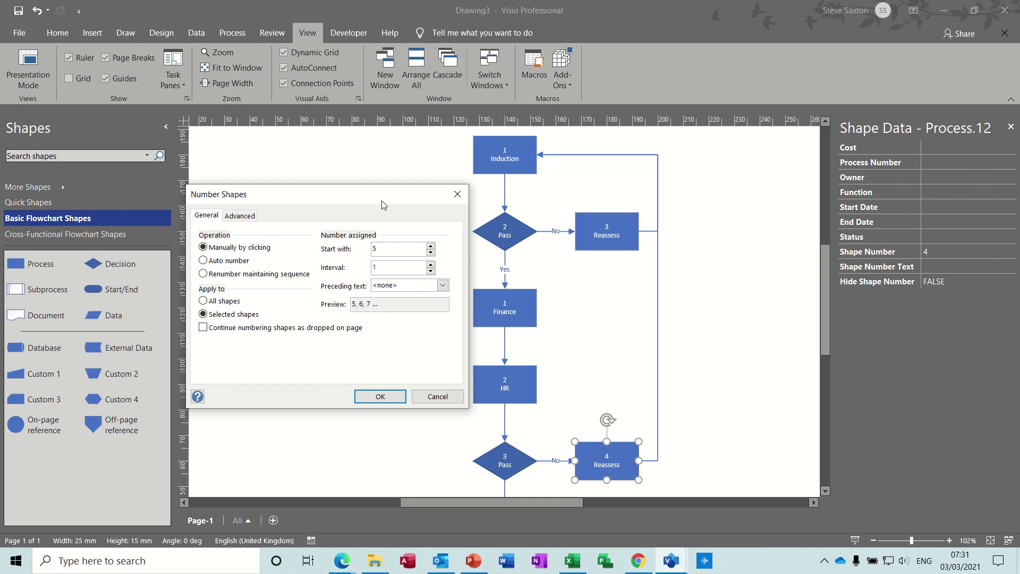
click(437, 397)
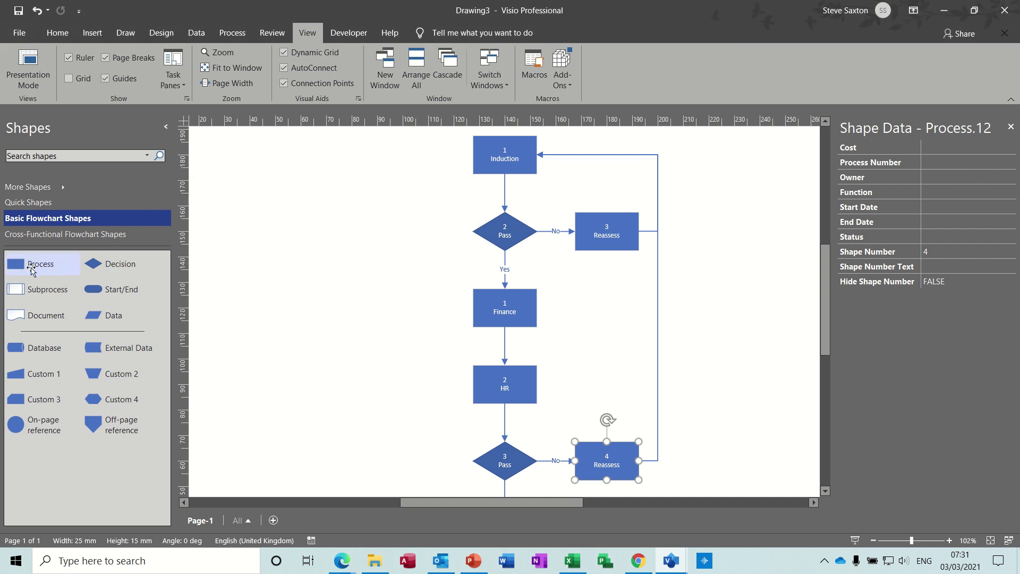
Place a Process shape to the left of the flowchart and add a second one directly below it
drag(27, 264, 267, 180)
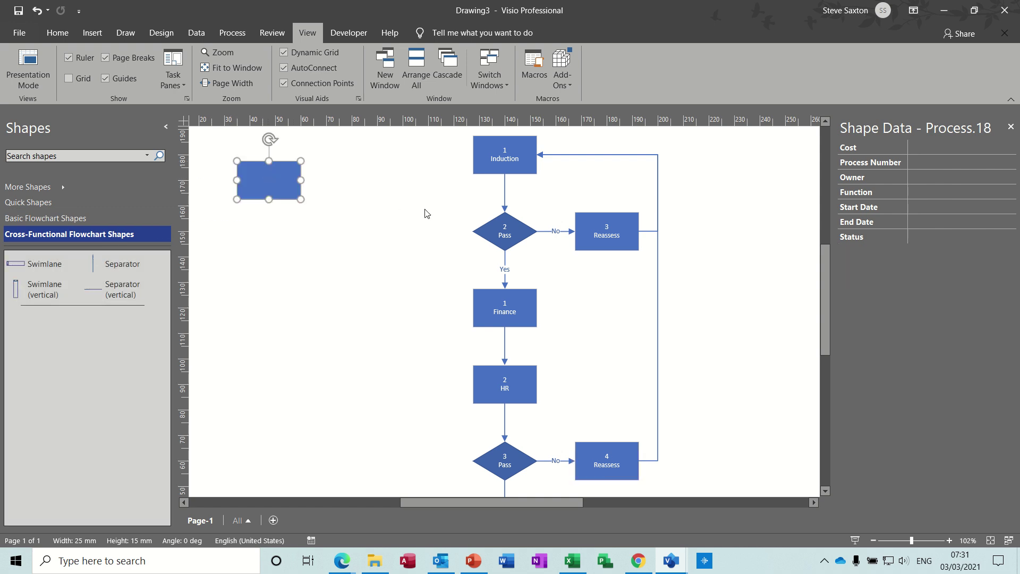
drag(276, 182, 270, 242)
click(268, 175)
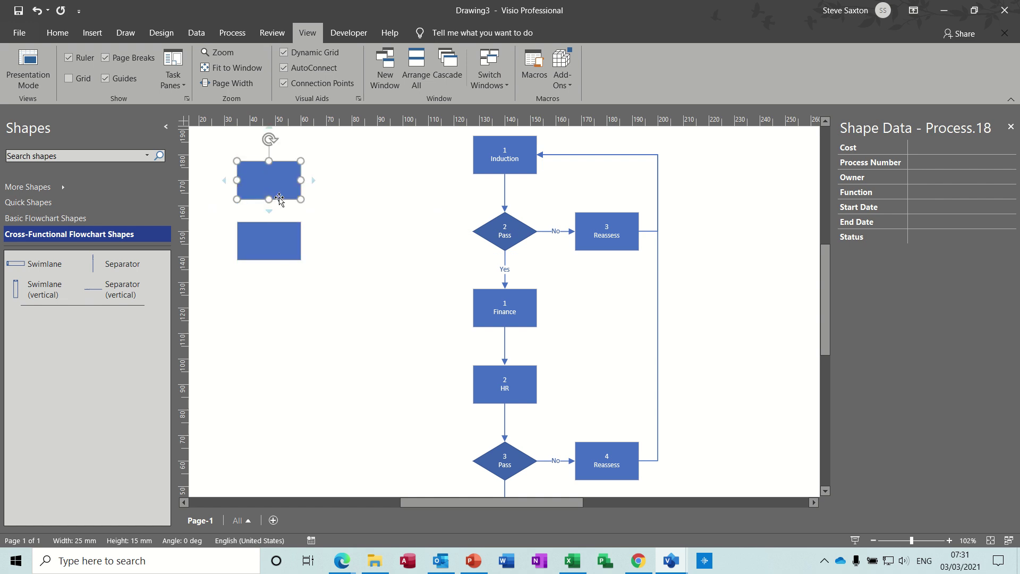
Connect the upper new Process shape to the one below it with a connector, and return to the Pointer Tool
click(62, 35)
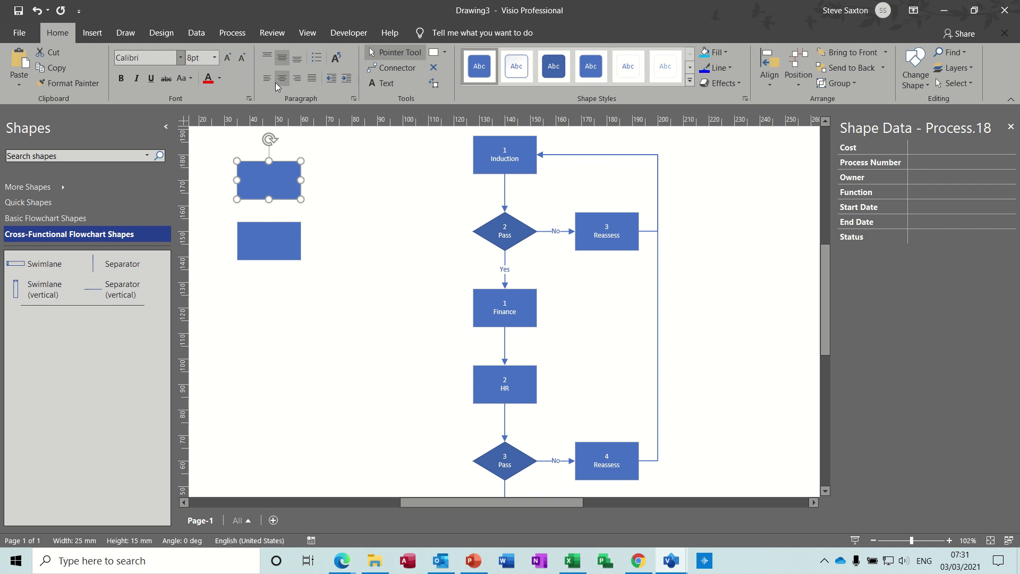
click(379, 68)
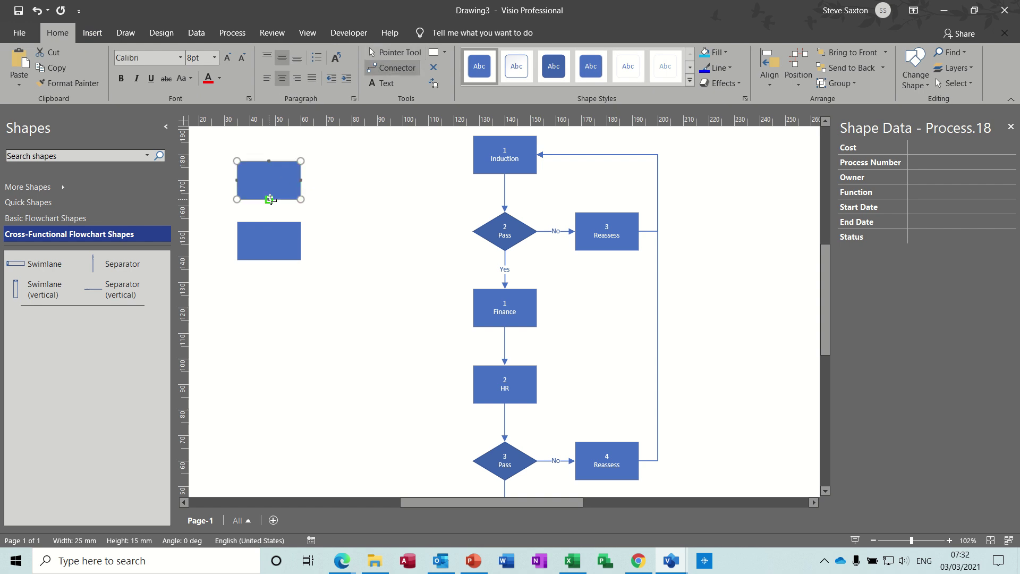
drag(271, 202, 269, 221)
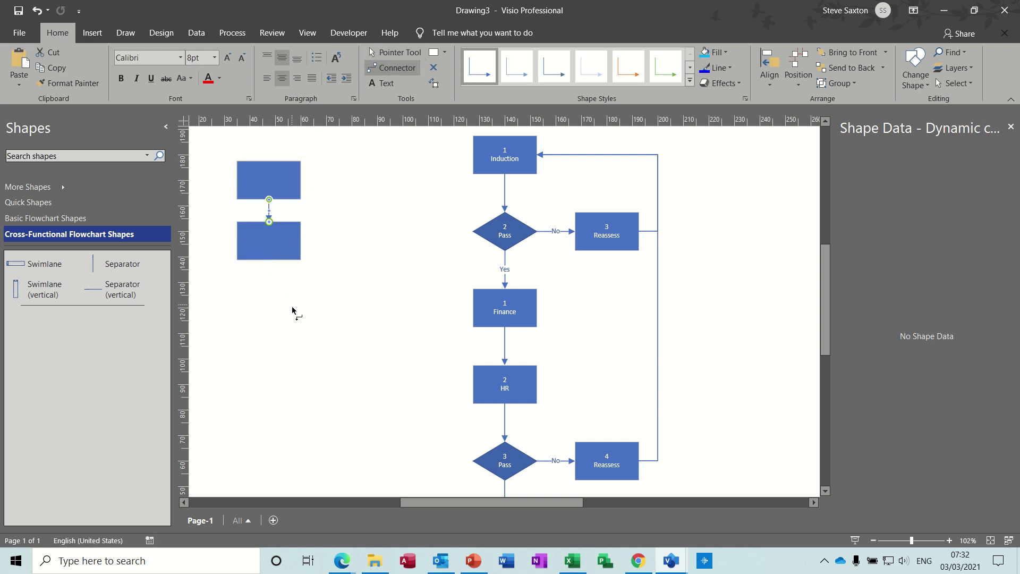
click(384, 53)
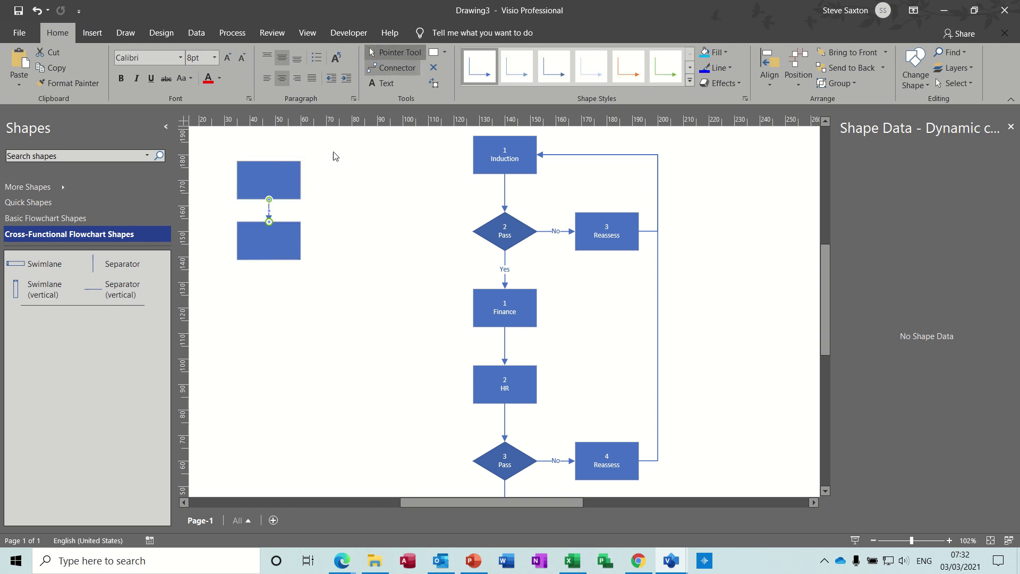
click(286, 281)
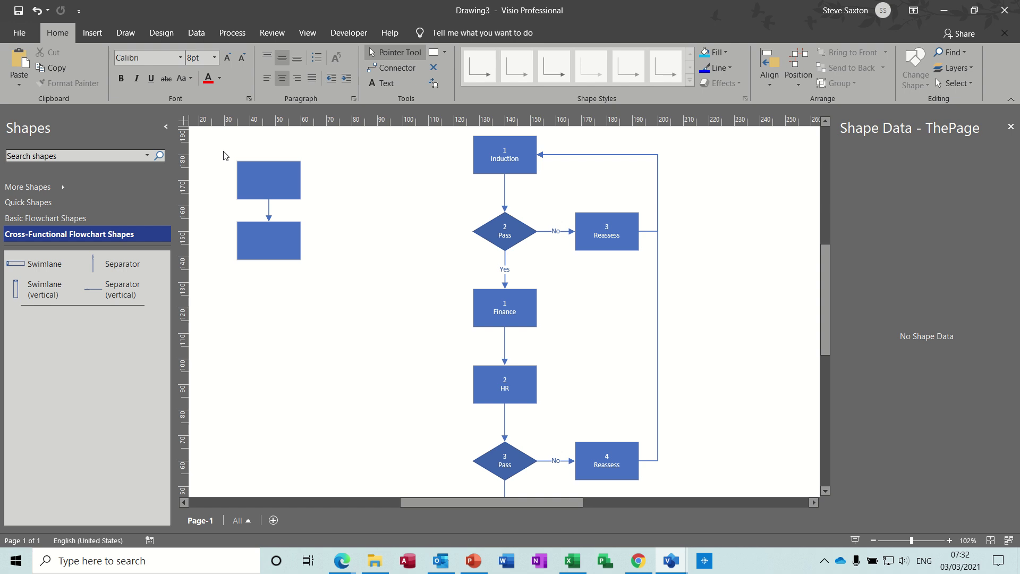
Array the two connected Process shapes in 4 rows and 1 column, with the spacing measured between shape edges
drag(224, 151, 316, 272)
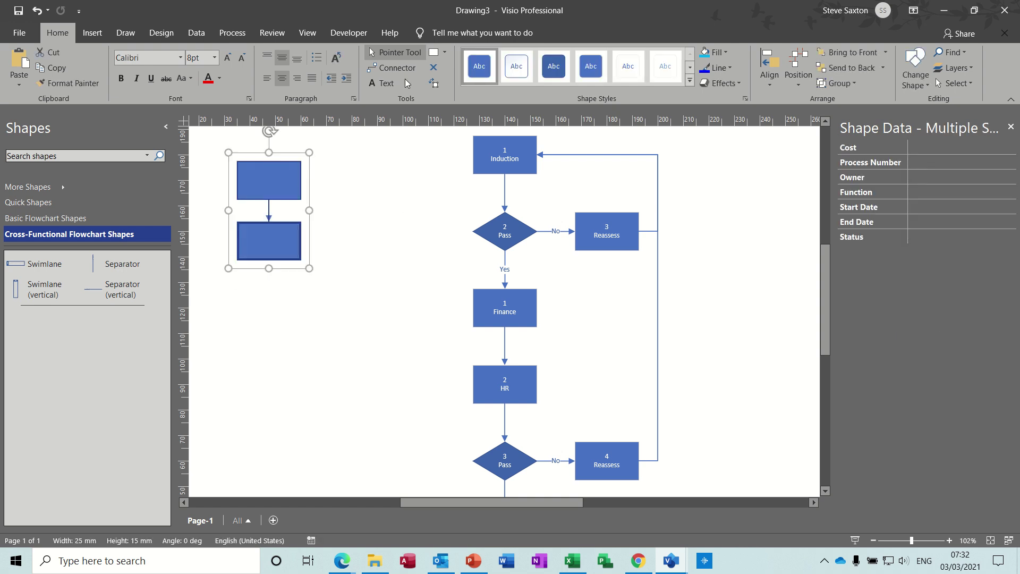
click(307, 33)
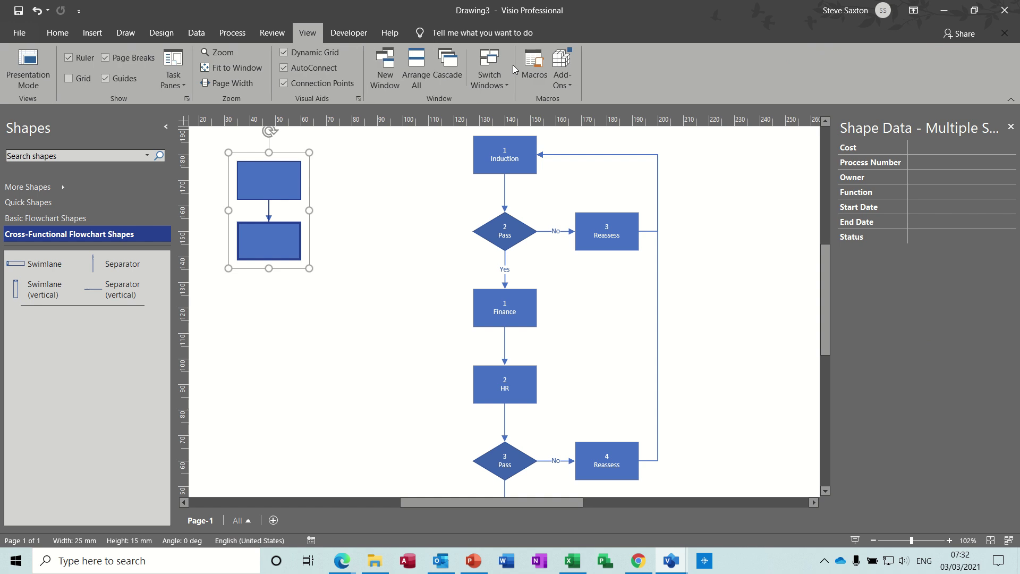
click(564, 76)
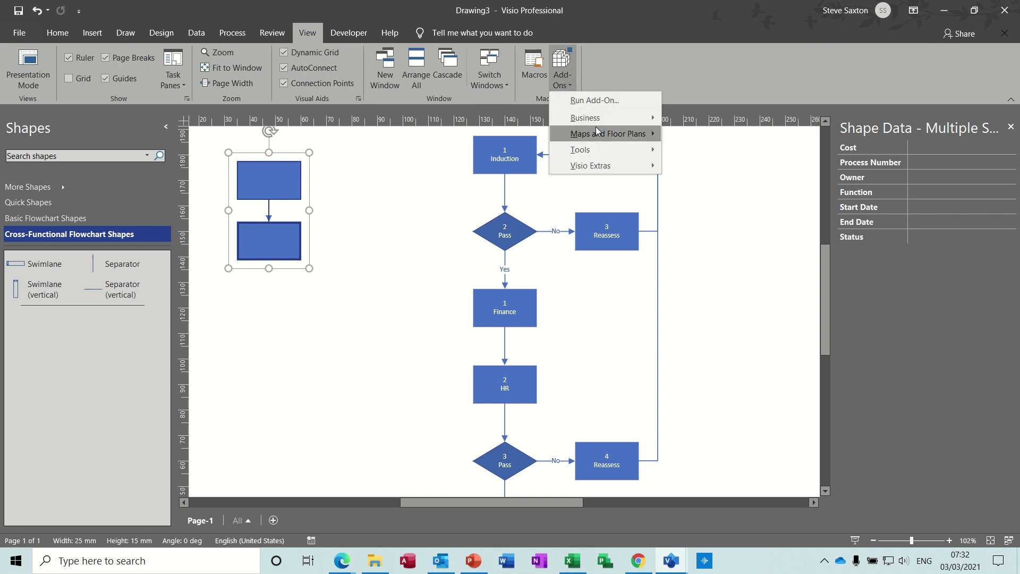
mouse_move(608, 164)
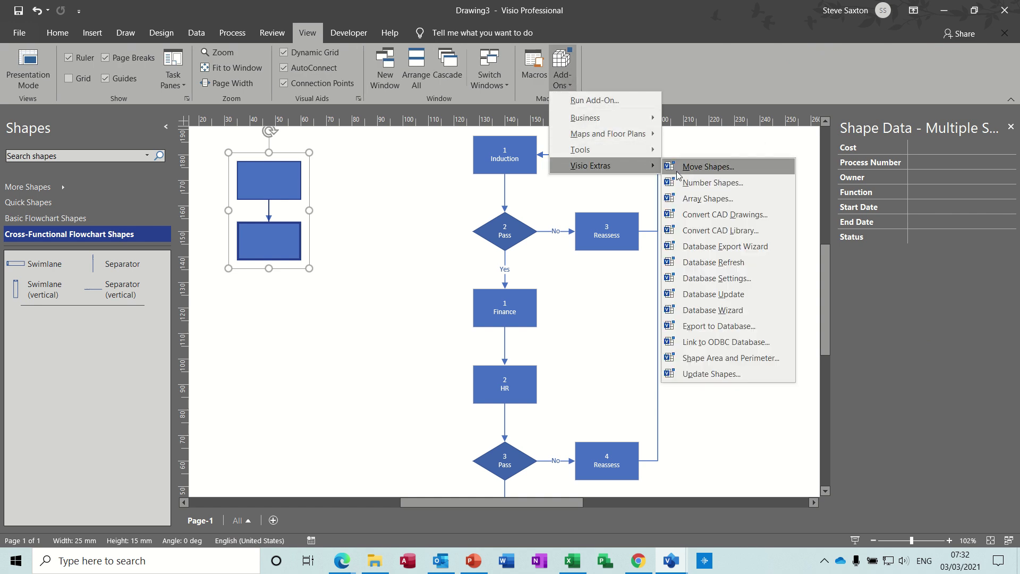
click(699, 199)
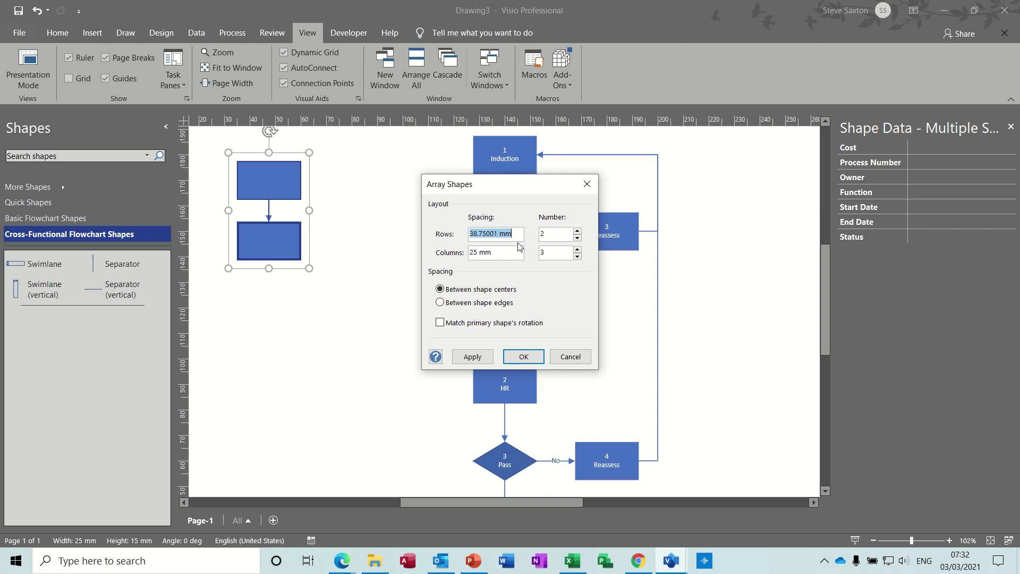
click(578, 231)
click(578, 257)
click(440, 303)
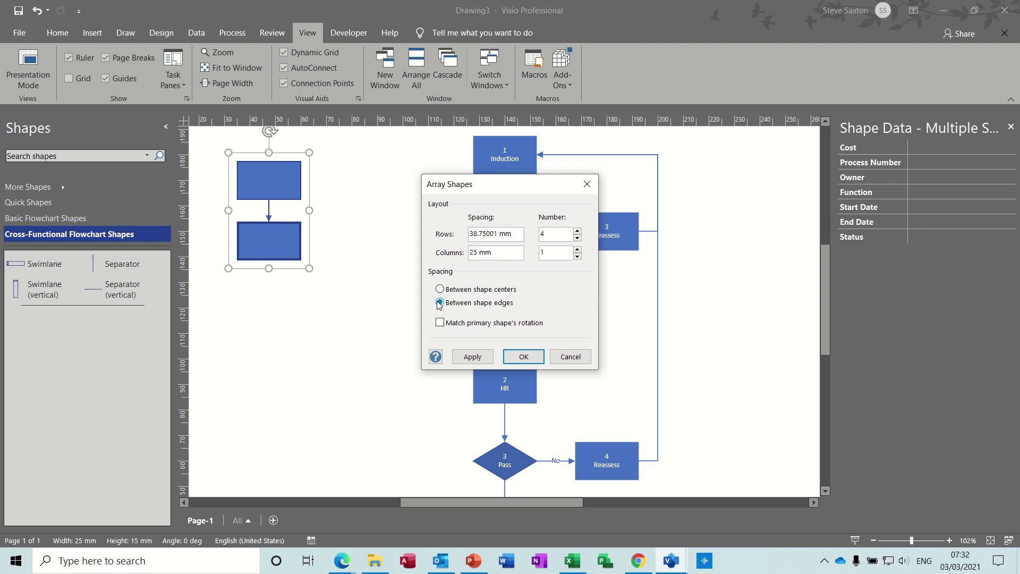
click(523, 356)
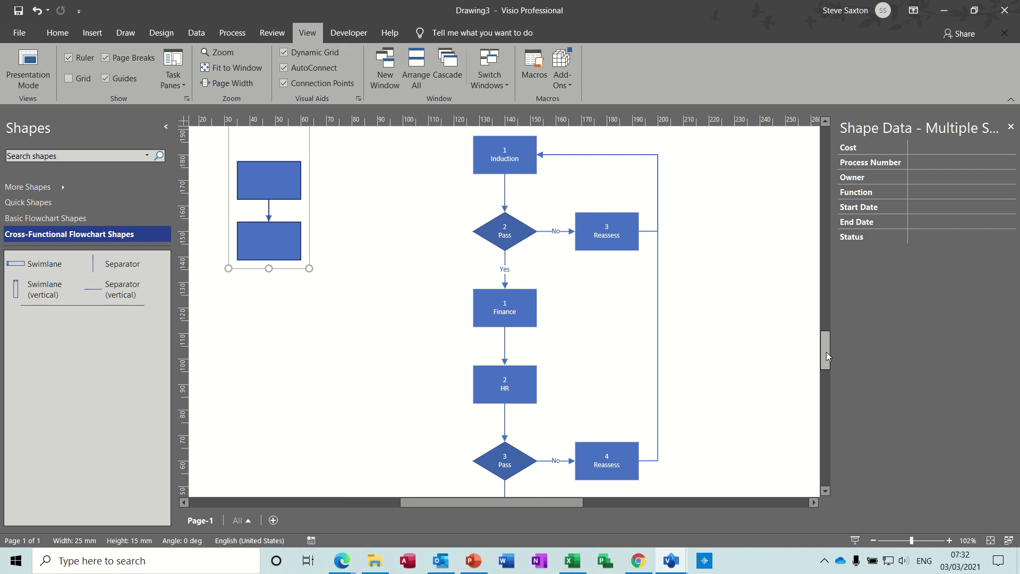
drag(827, 351, 831, 295)
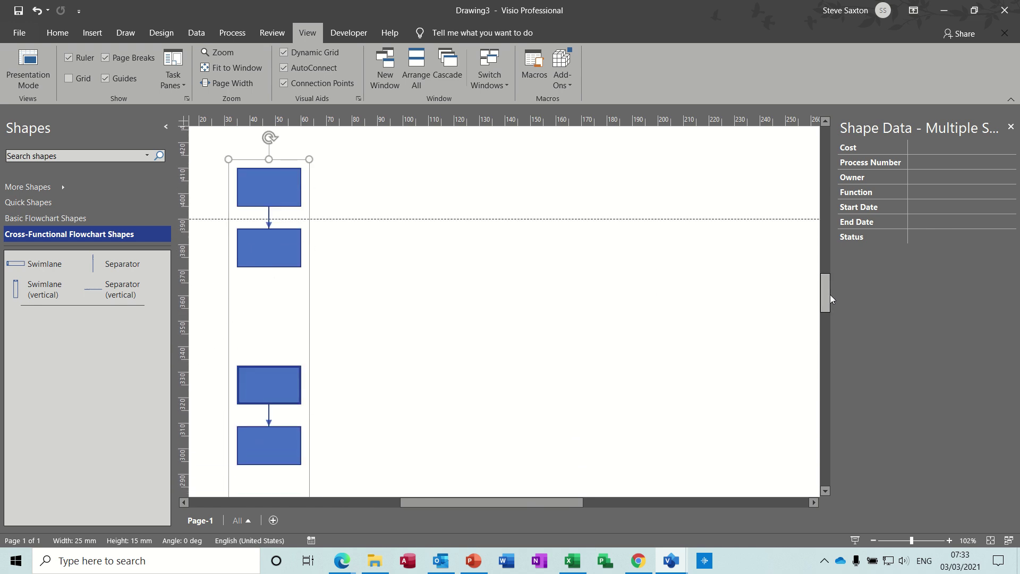
Create a new drawing and place a Process shape in the upper-left area of its page
key(ctrl+n)
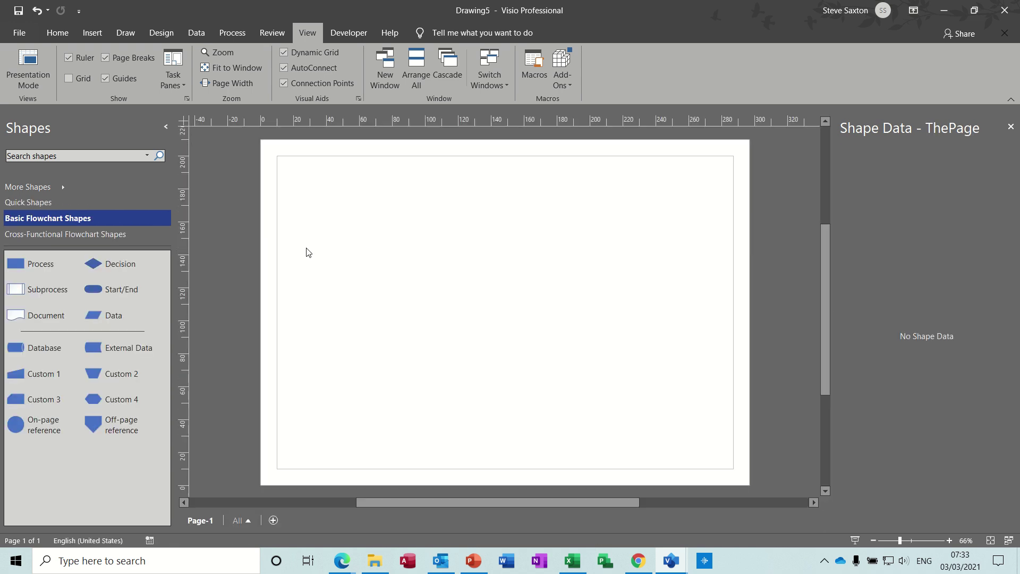
drag(17, 265, 341, 213)
Array the Process shape in 4 rows and 3 columns, spaced 15 mm and 25 mm between shape edges
click(567, 89)
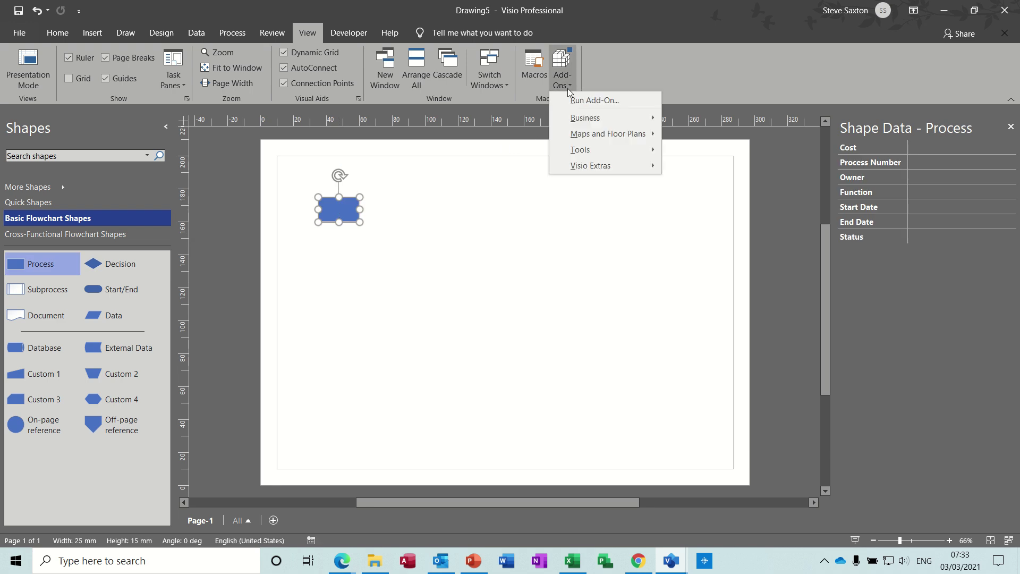
mouse_move(611, 166)
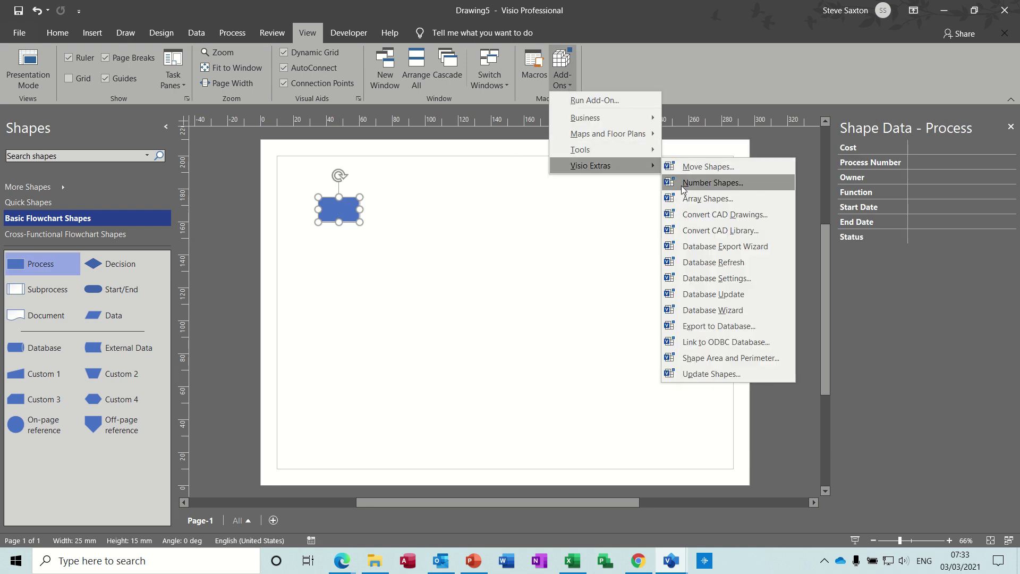
click(691, 203)
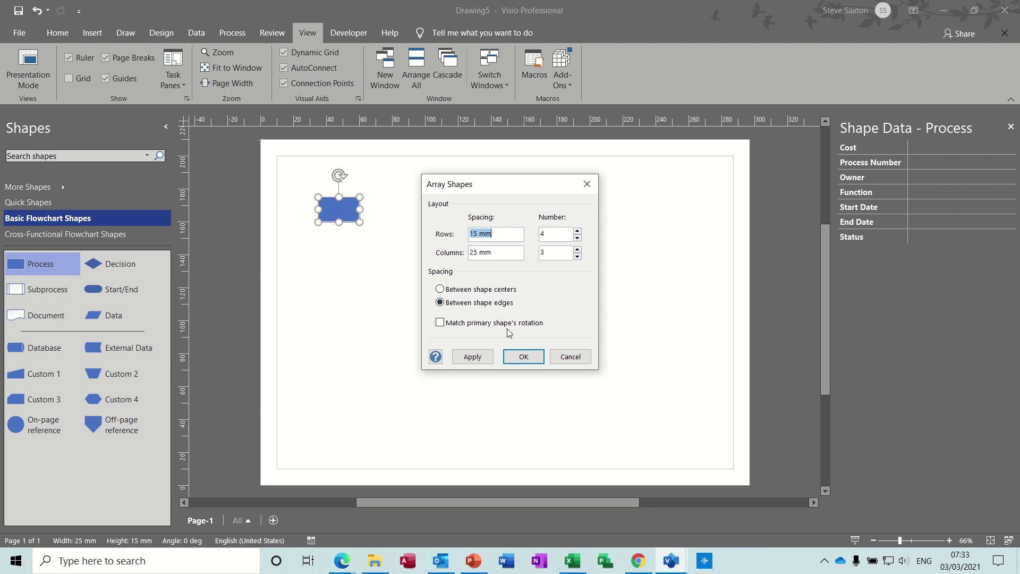
click(524, 357)
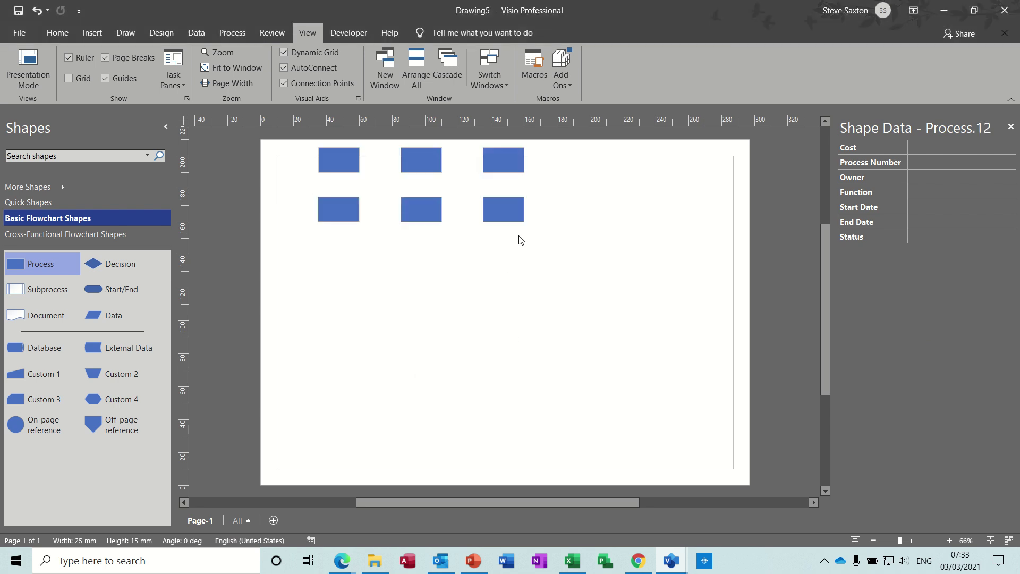
drag(825, 245, 825, 184)
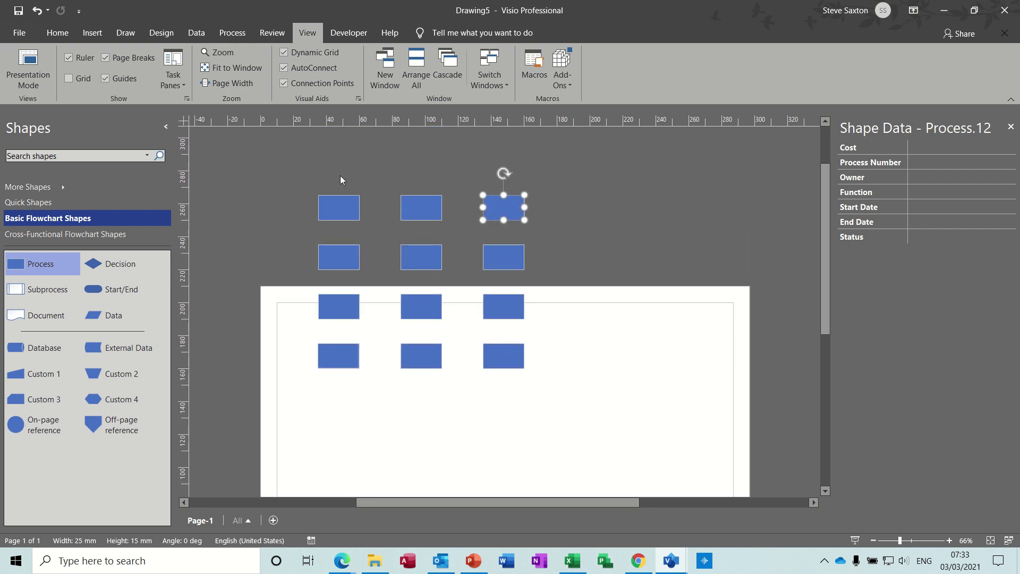
Move the whole array of Process shapes down so that it lies within the page, and deselect it
drag(299, 180, 549, 396)
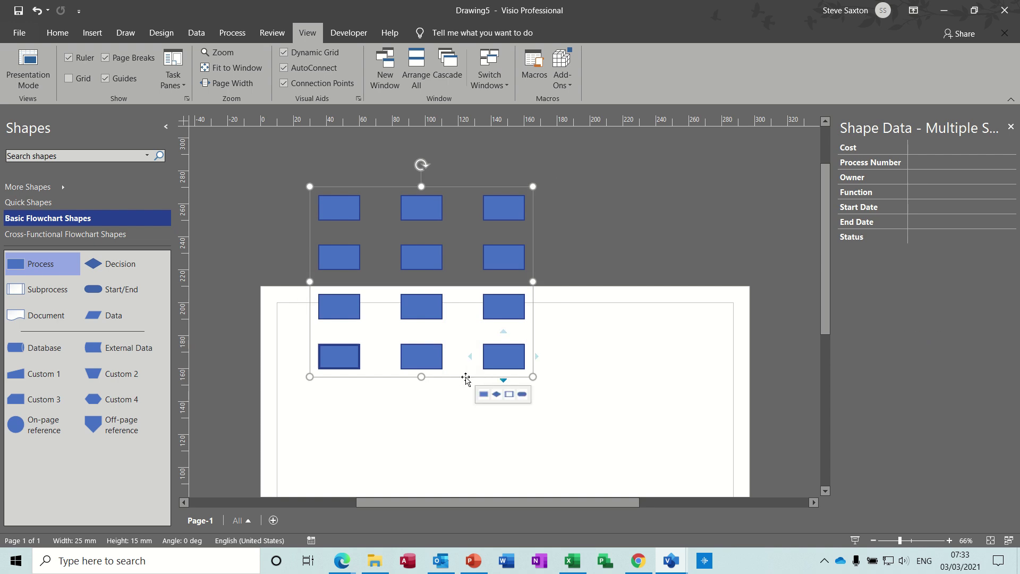
drag(466, 378, 503, 492)
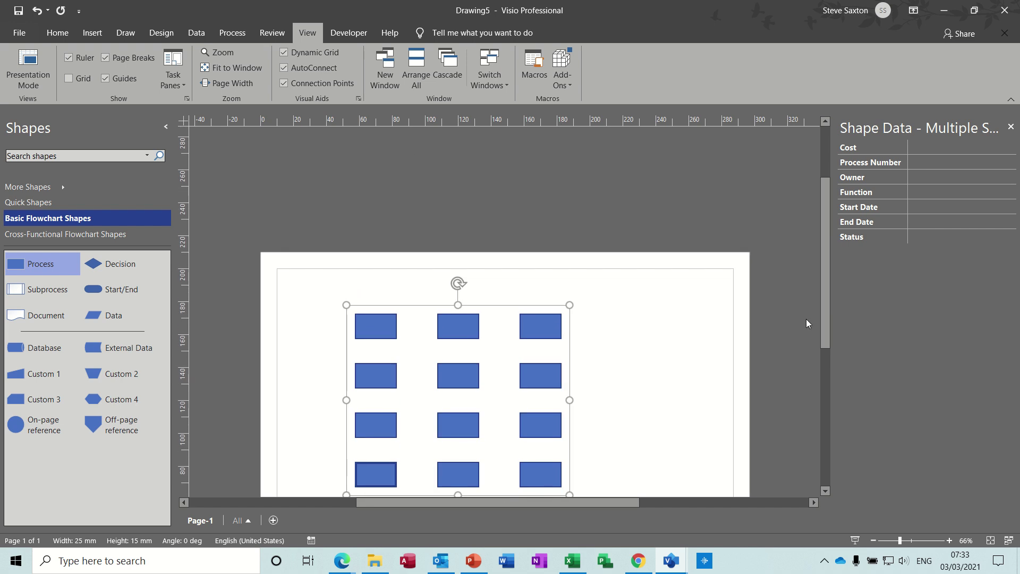
drag(824, 285, 827, 313)
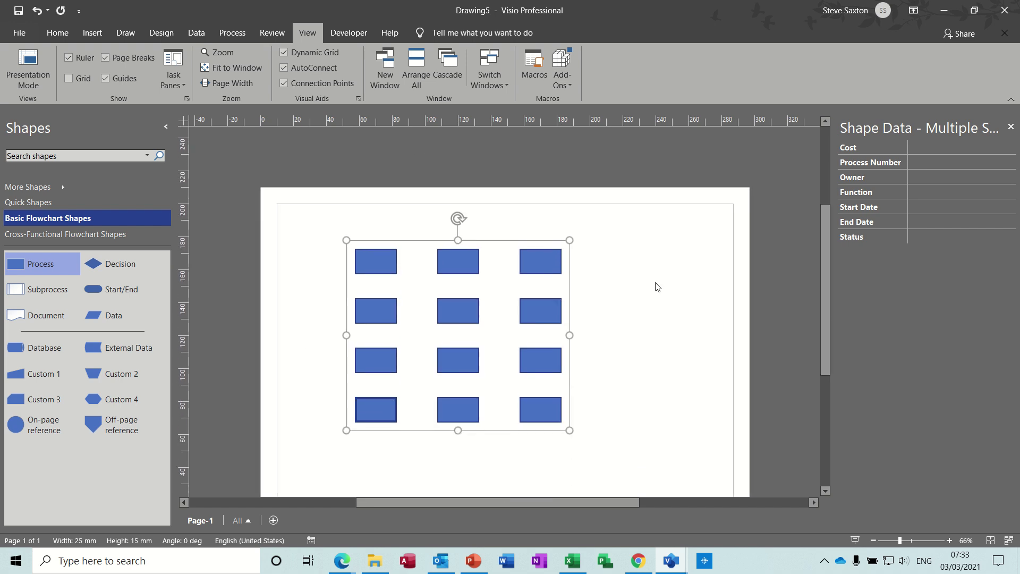
click(657, 287)
mouse_move(551, 265)
mouse_down()
mouse_move(645, 268)
mouse_move(543, 255)
mouse_up()
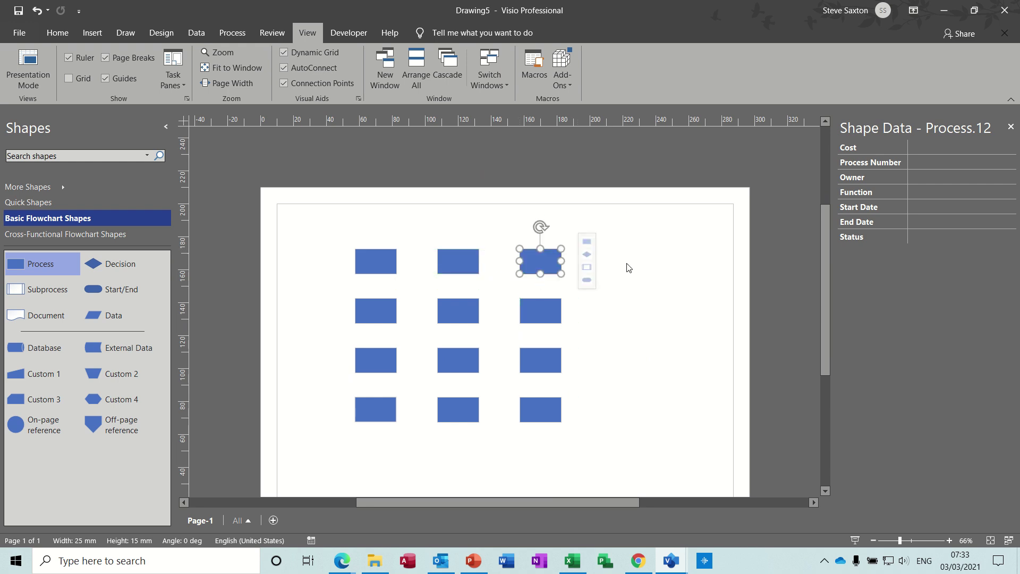
click(644, 267)
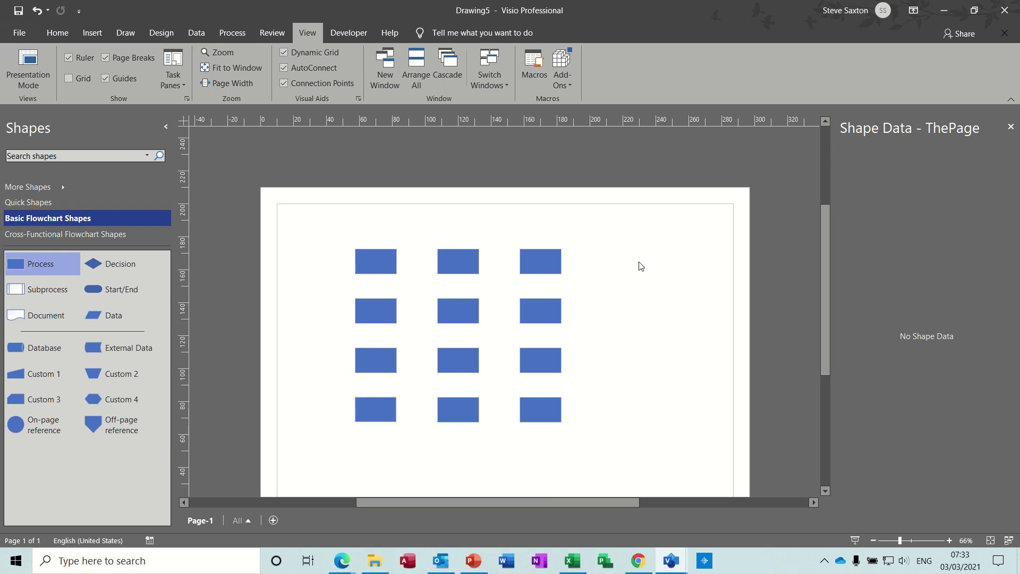
Undo the move and the array, back to the single Process shape
key(ctrl+z)
key(ctrl+z)
key(ctrl+z)
key(ctrl+z)
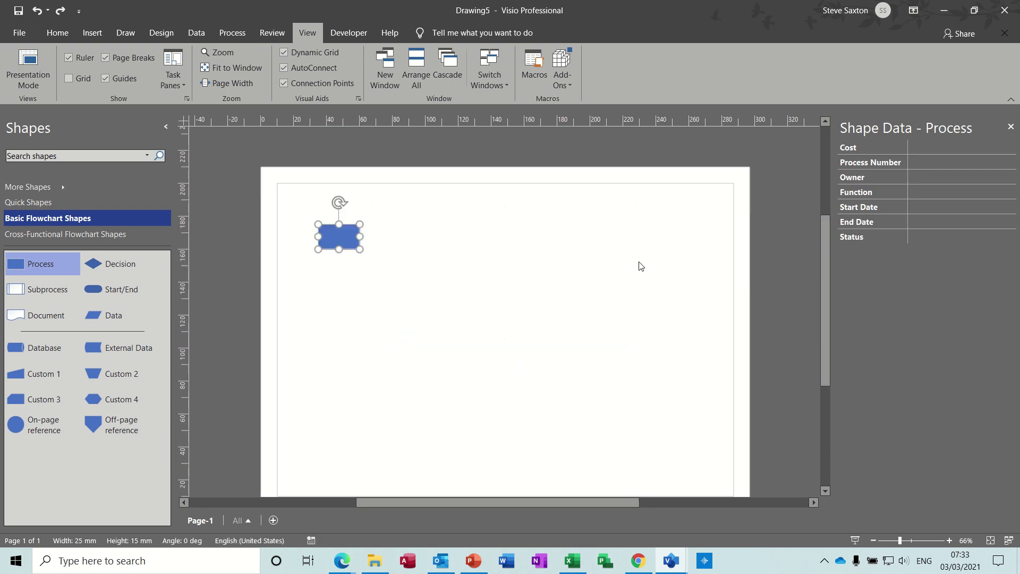
Array the Process shape in 2 rows and 3 columns, spaced 15 mm and 25 mm between shape centers
click(502, 81)
click(567, 83)
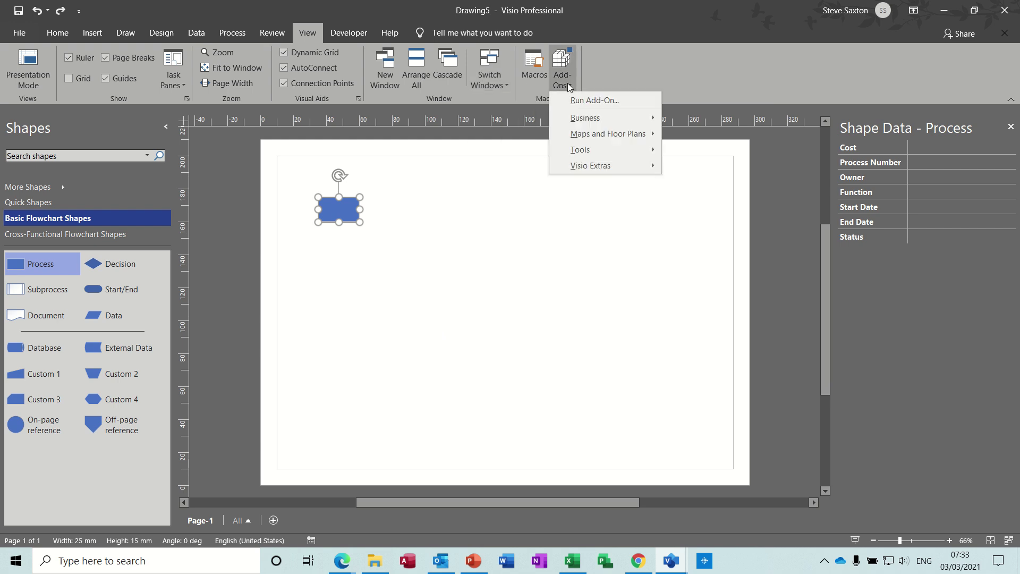
mouse_move(602, 164)
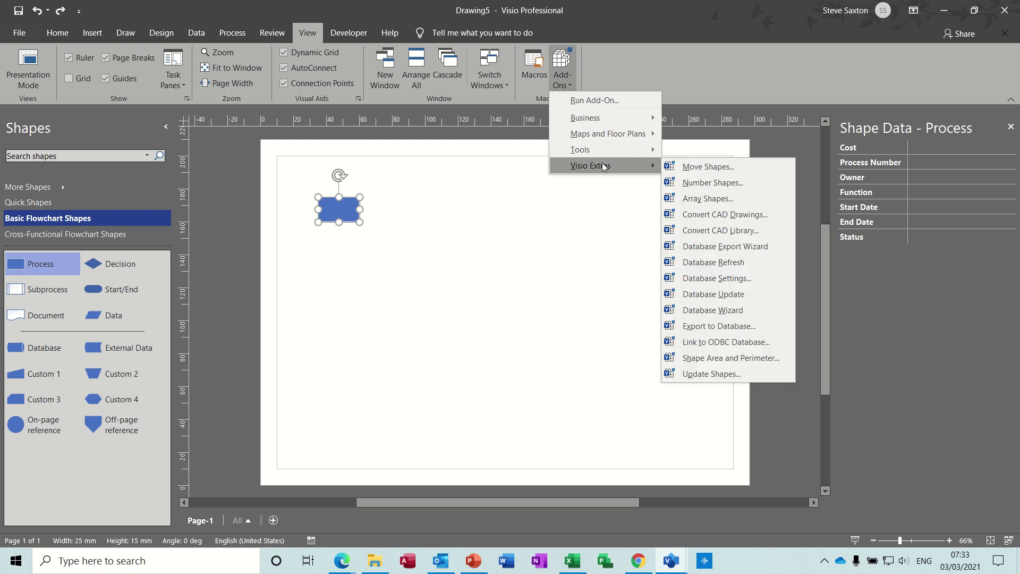
click(699, 197)
click(441, 290)
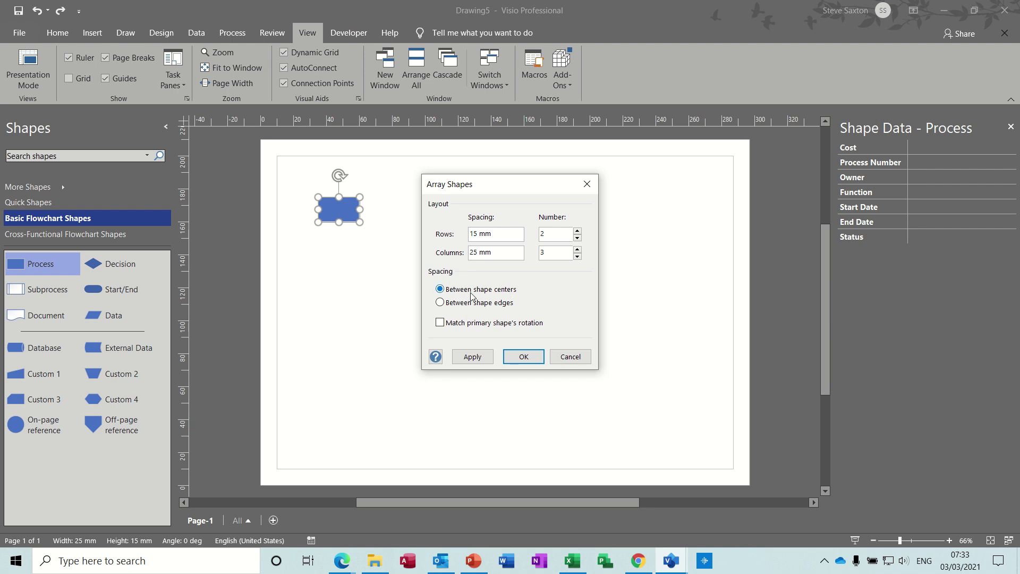
click(523, 357)
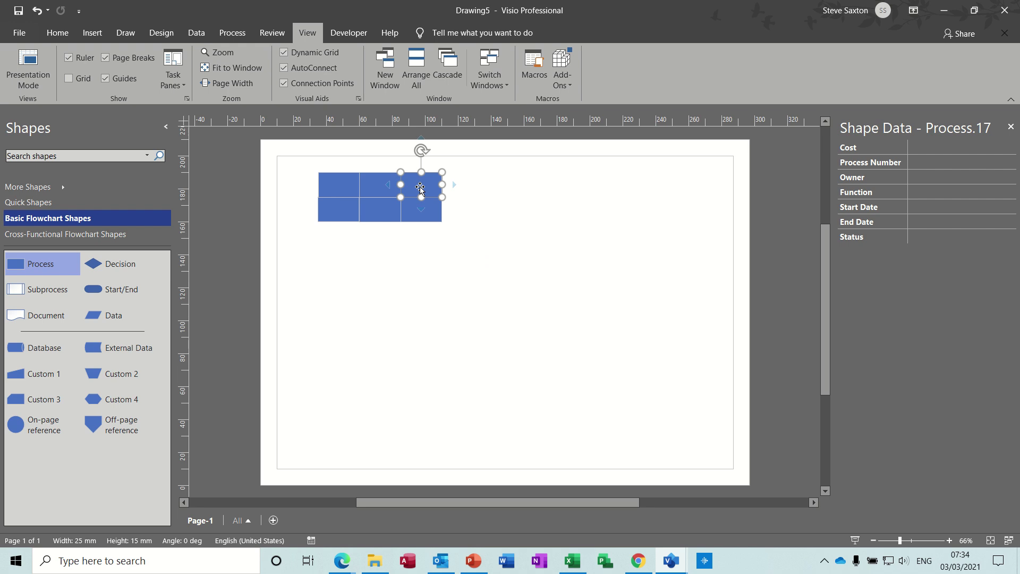
Pull the array's two right-column shapes and its lower middle shape away to separate spots on the page
drag(420, 187, 535, 192)
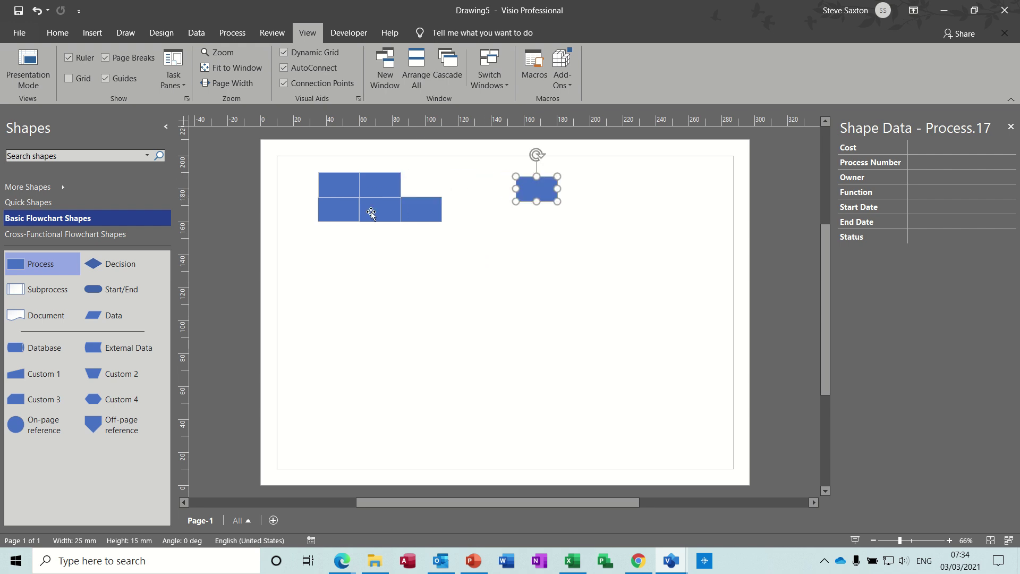
drag(371, 212, 389, 281)
drag(422, 198, 512, 235)
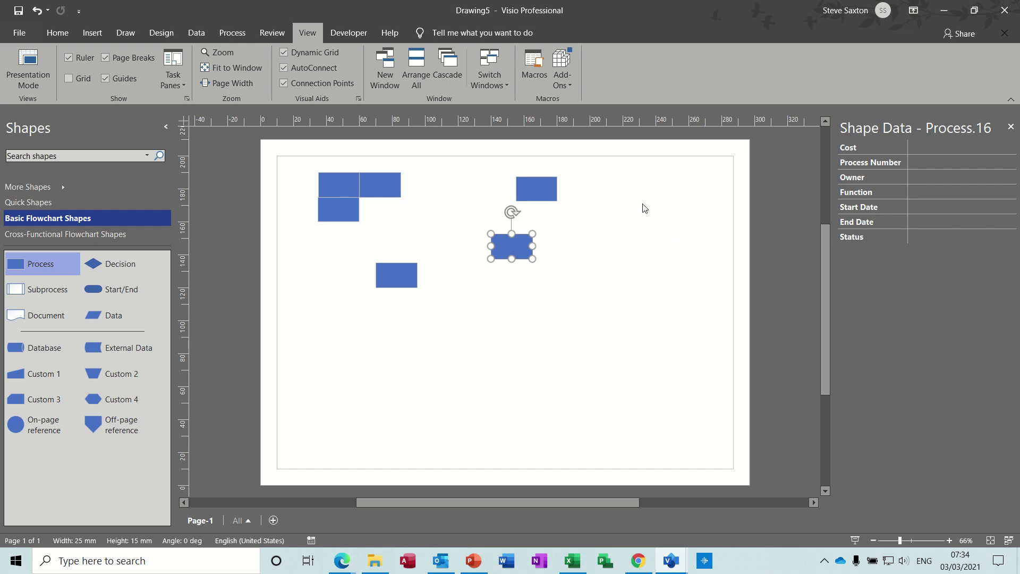